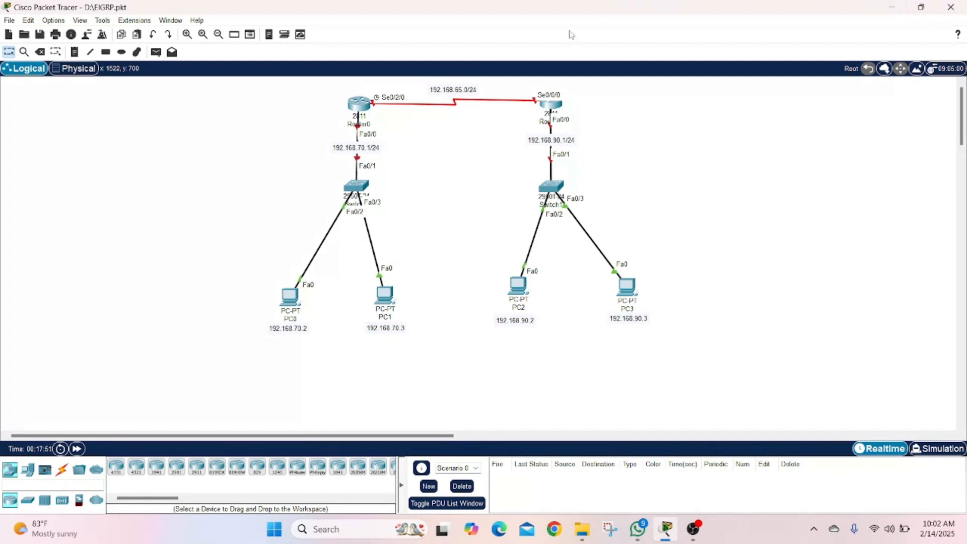
- Open the command-line interface of Router0 and start its console session
click(355, 104)
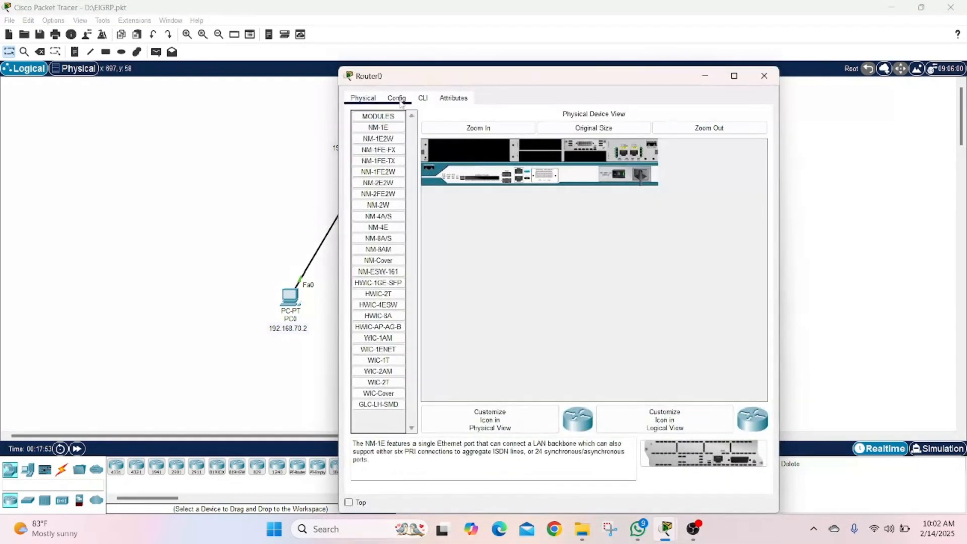
drag(401, 75, 481, 54)
click(502, 80)
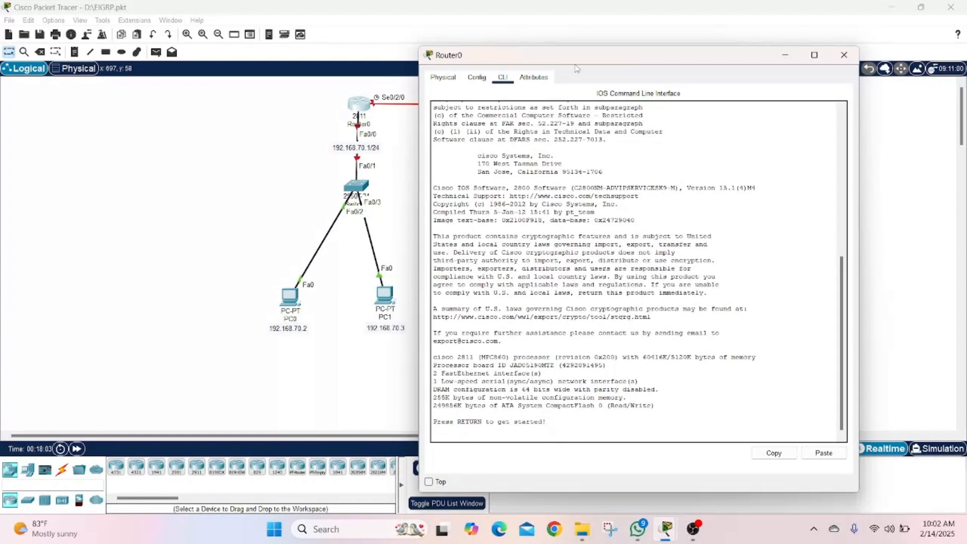
drag(581, 65, 614, 48)
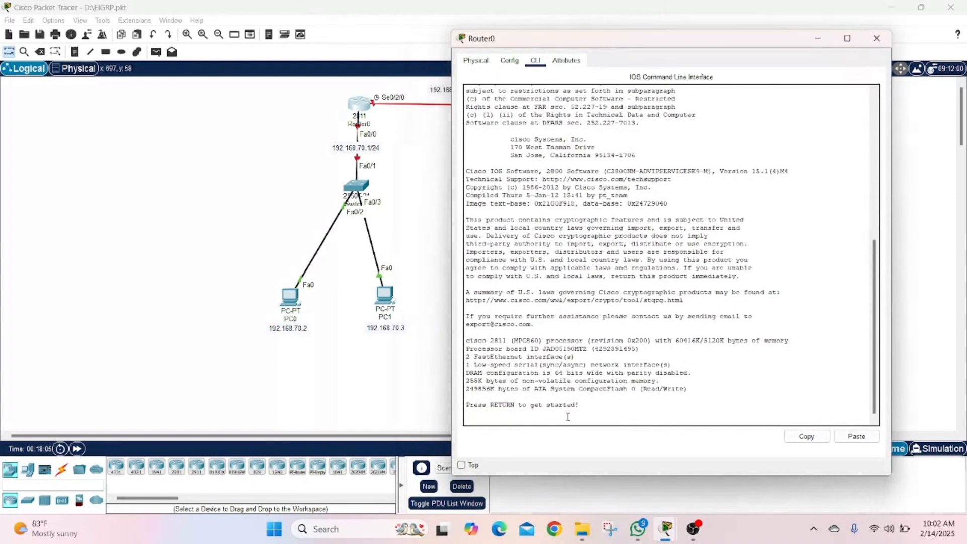
key(Return)
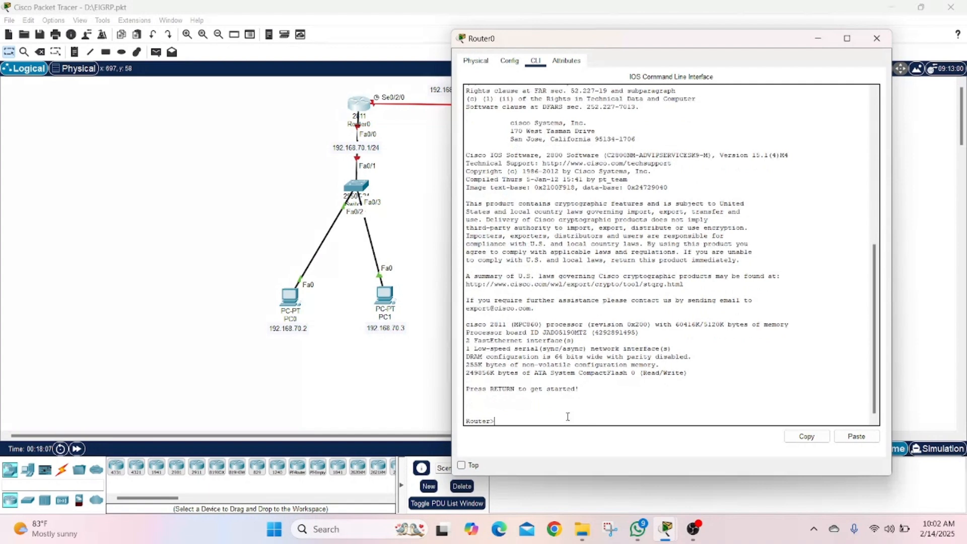
- Enter privileged mode and global configuration mode on Router0
key(BackSpace)
text(ea)
key(BackSpace)
text(nbable)
key(BackSpace)
key(BackSpace)
key(BackSpace)
key(BackSpace)
key(BackSpace)
text(able)
key(Return)
text(conf t)
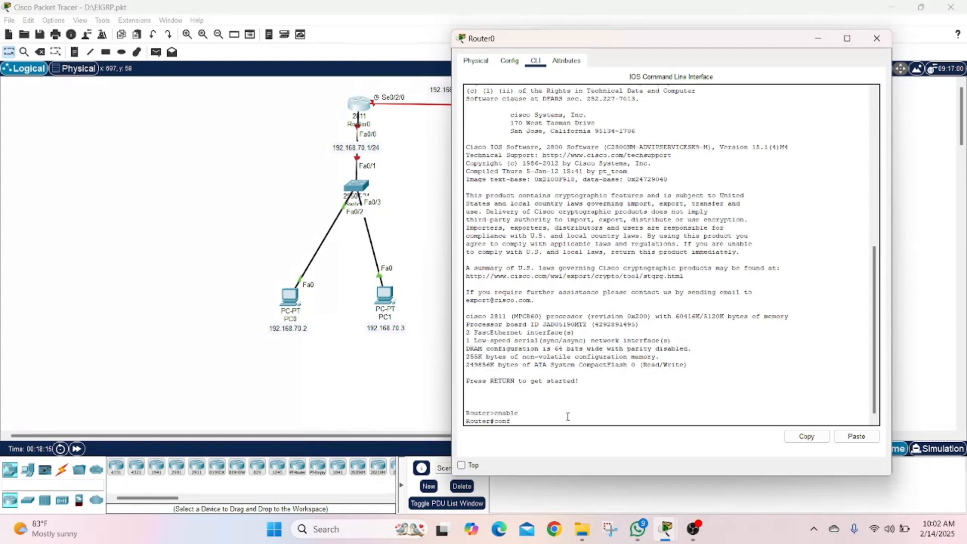
key(Return)
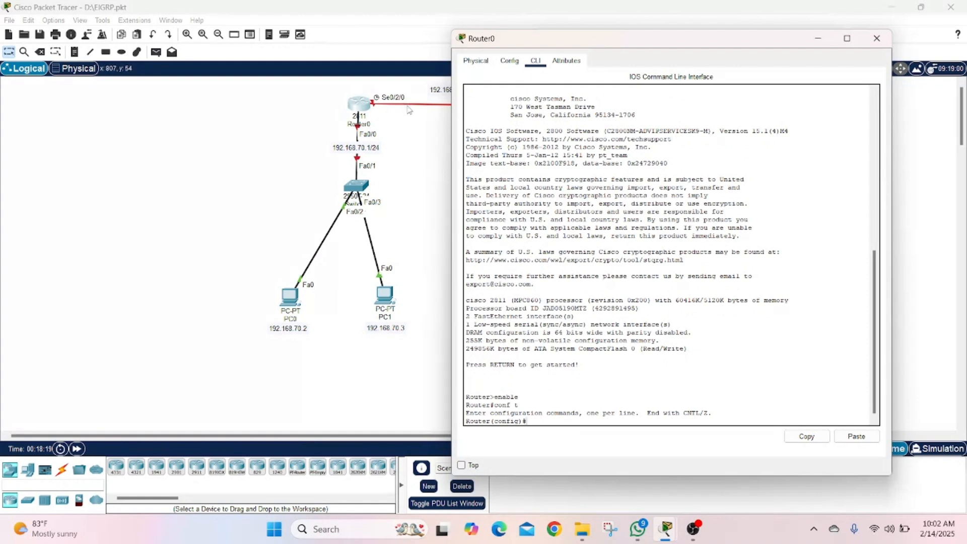
- Assign IP address 192.168.65.1 with mask 255.255.255.0 to Router0's serial interface s0/2/0
text(int s0/2/0)
key(Return)
text(ip add)
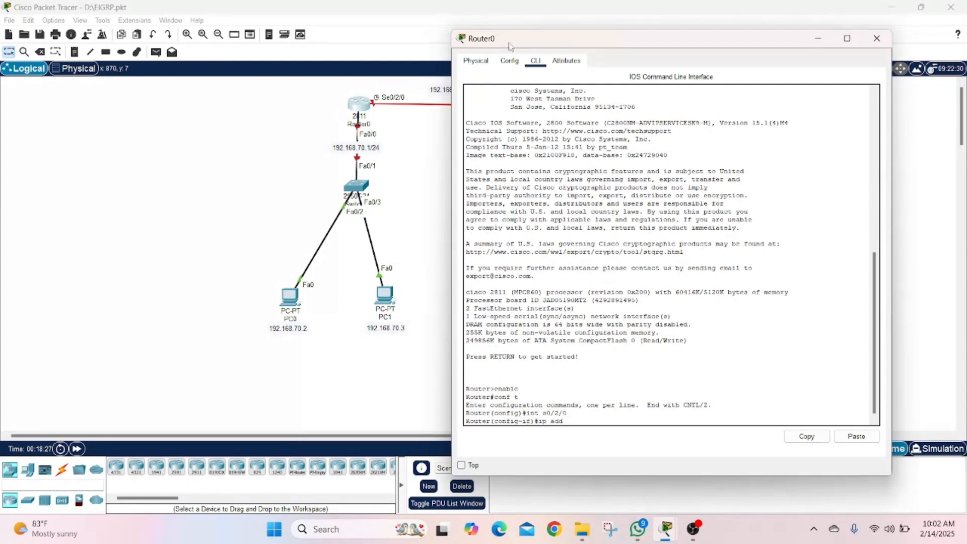
drag(527, 38, 570, 39)
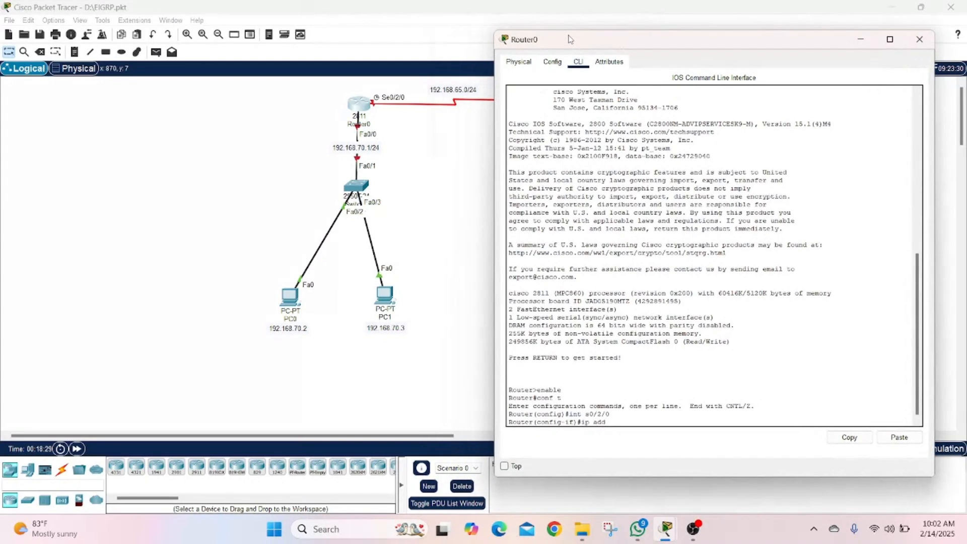
text(192.168.65.1 255.255.255.0)
key(Return)
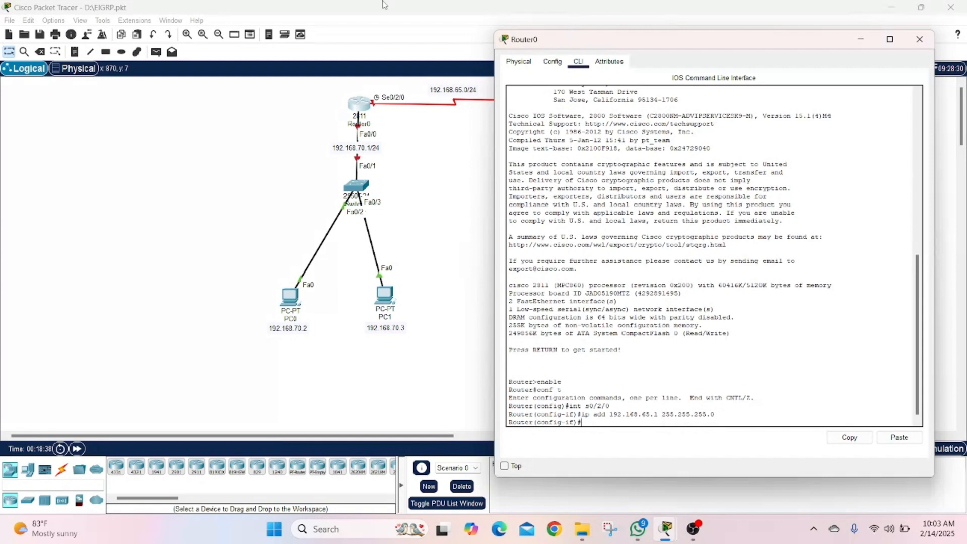
- Set the clock rate of Router0's serial interface s0/2/0 to 72000 and enable the interface with no shut
text(clock)
key(BackSpace)
text(k rate 72000)
key(Return)
text(no shut)
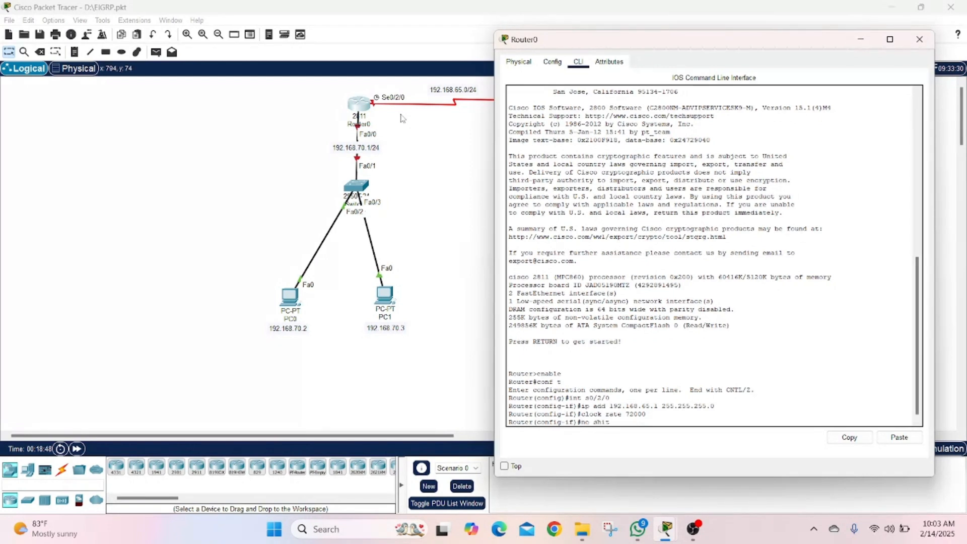
key(Return)
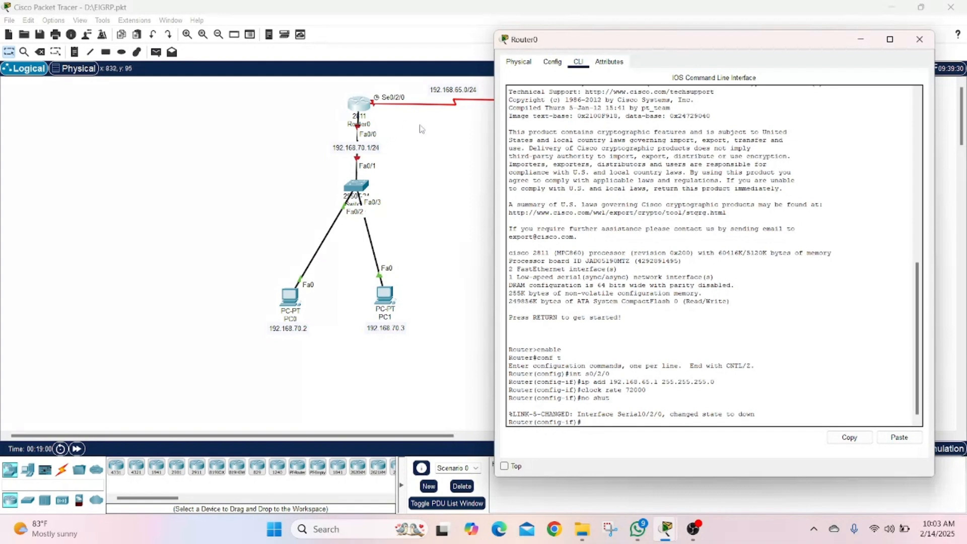
text(xit)
key(Return)
- Configure Router0's interface fa0/0 with IP address 192.168.70.1 and mask 255.255.255.0, and enable it with no shut
text(int fa0/0)
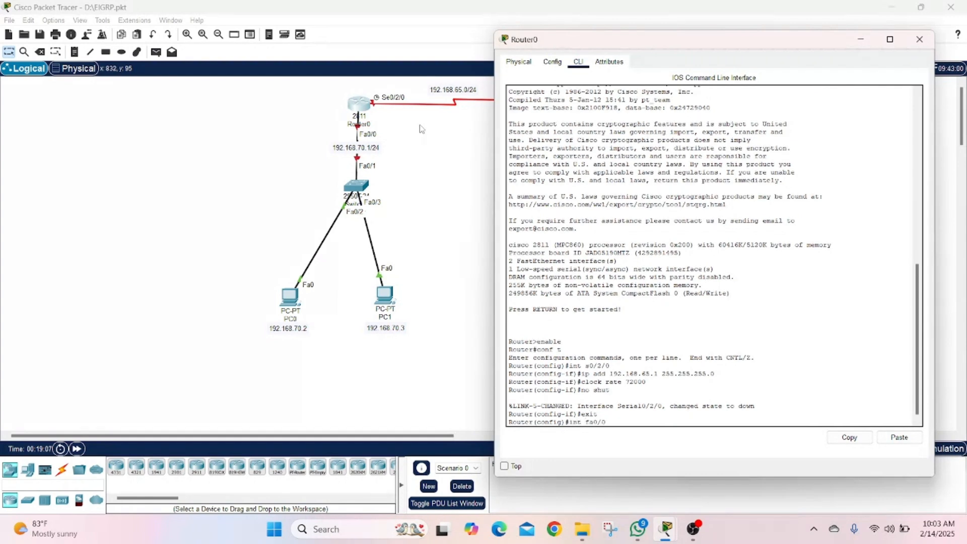
key(Return)
text(ip add 192.168.)
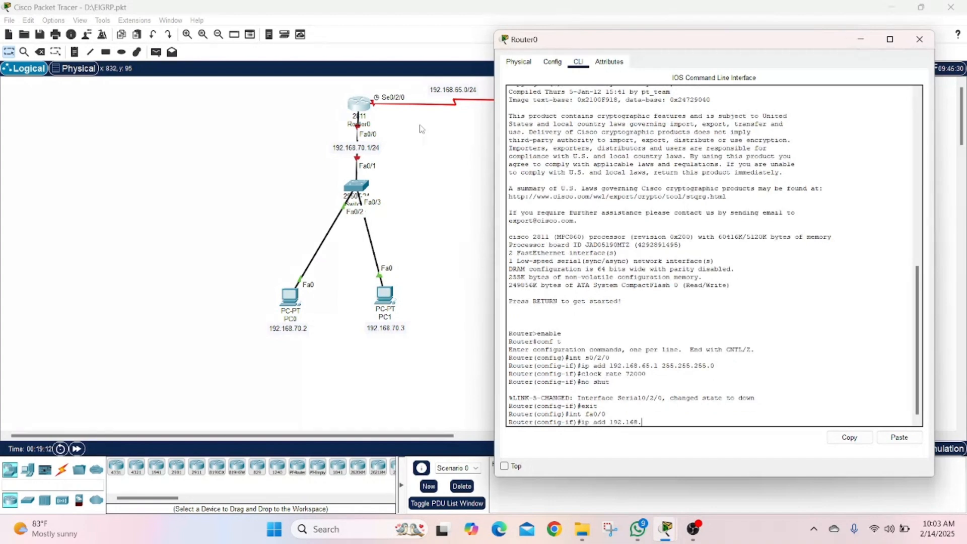
text(70.1 255.255.255.0)
key(Return)
text(no sh)
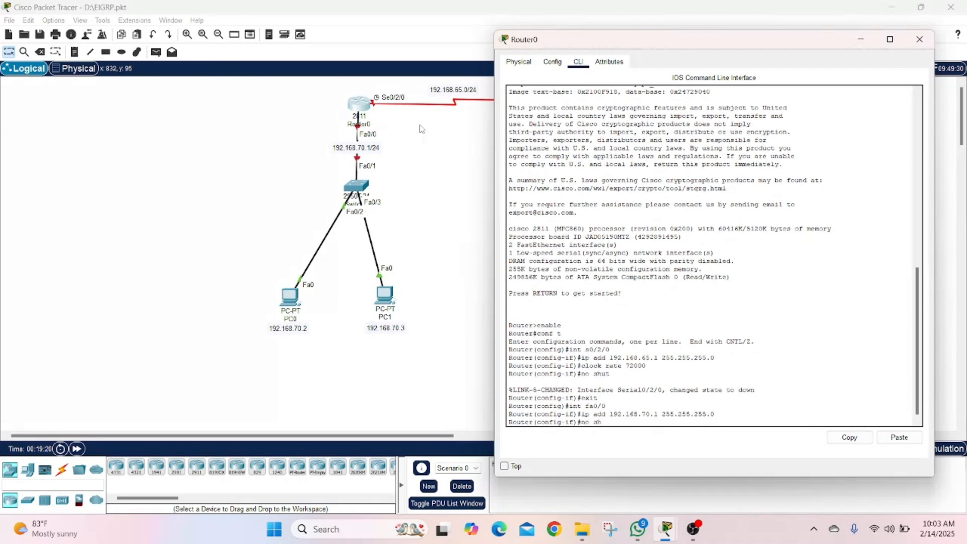
text(iut)
key(Return)
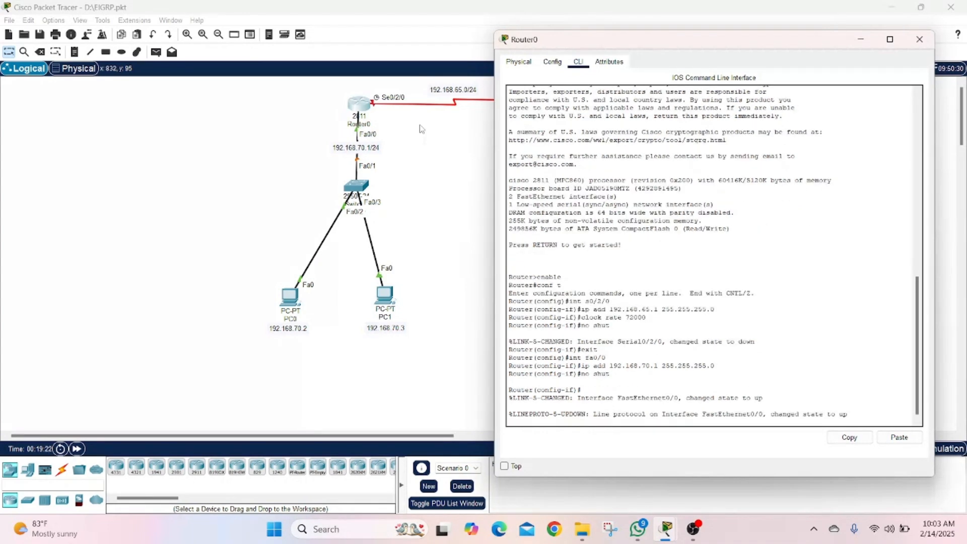
key(Return)
text(exit)
key(Return)
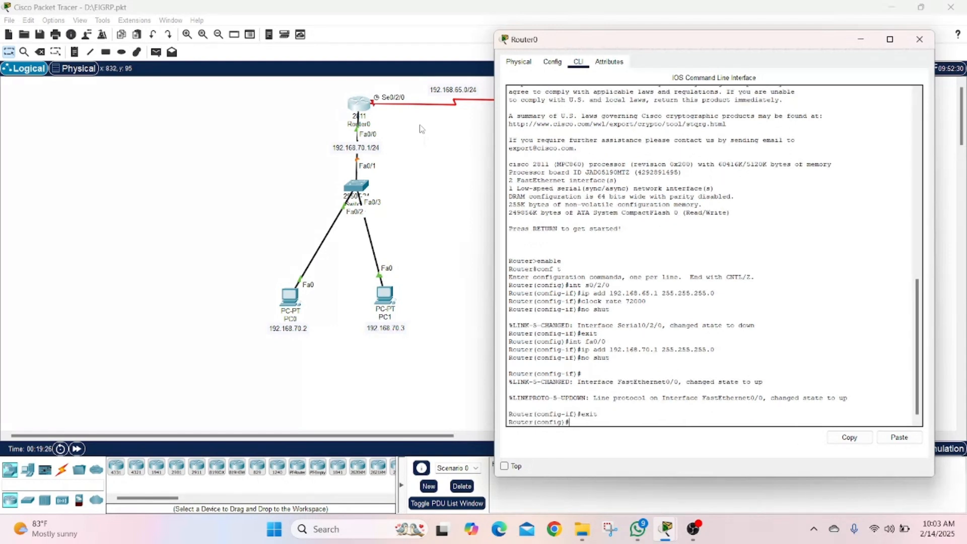
- Leave configuration mode on Router0 and copy running-config to startup-config
text(exit)
key(Return)
key(Return)
text(cop)
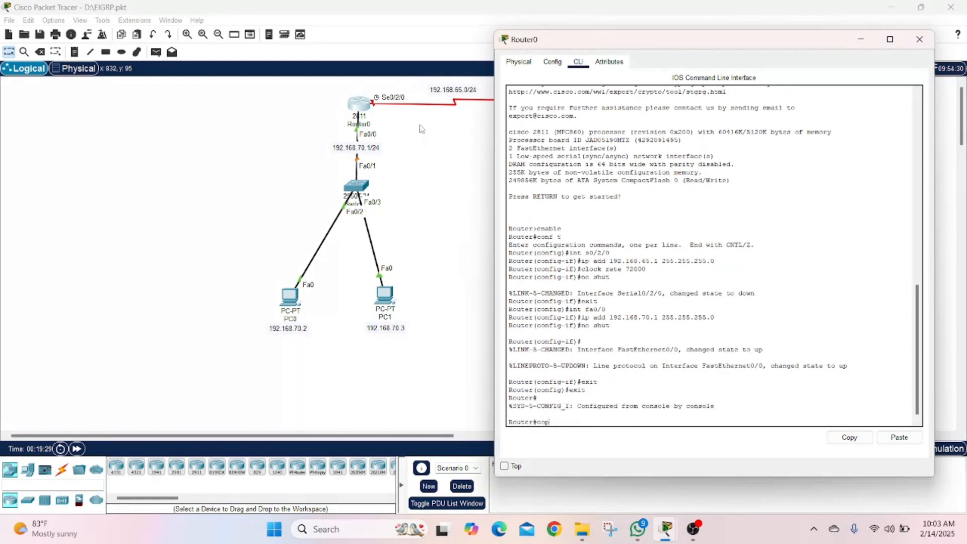
text(y running-config atartup-config)
key(Return)
key(Return)
key(Return)
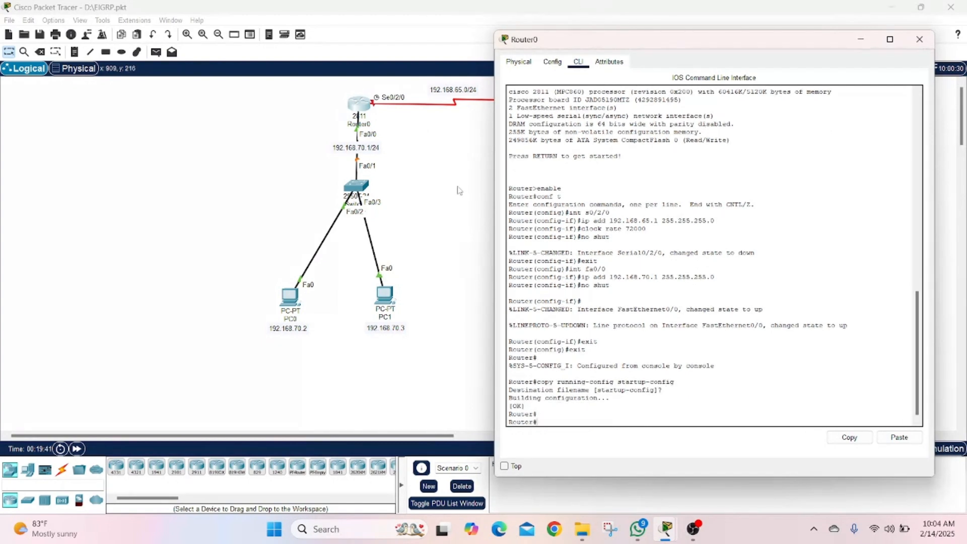
- Put Router0's window away, then open the command-line interface of Router1 and start its console session
click(462, 151)
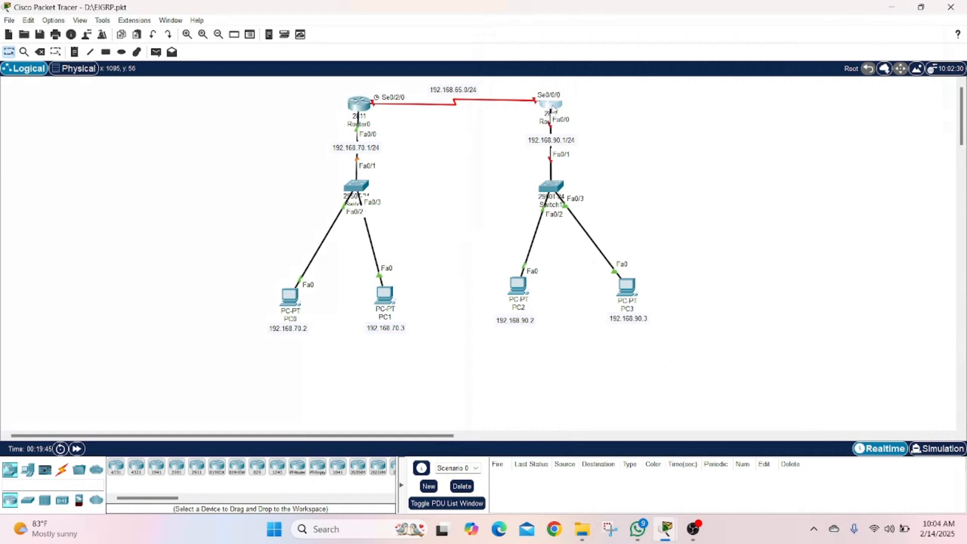
click(551, 105)
drag(593, 88, 197, 62)
click(55, 80)
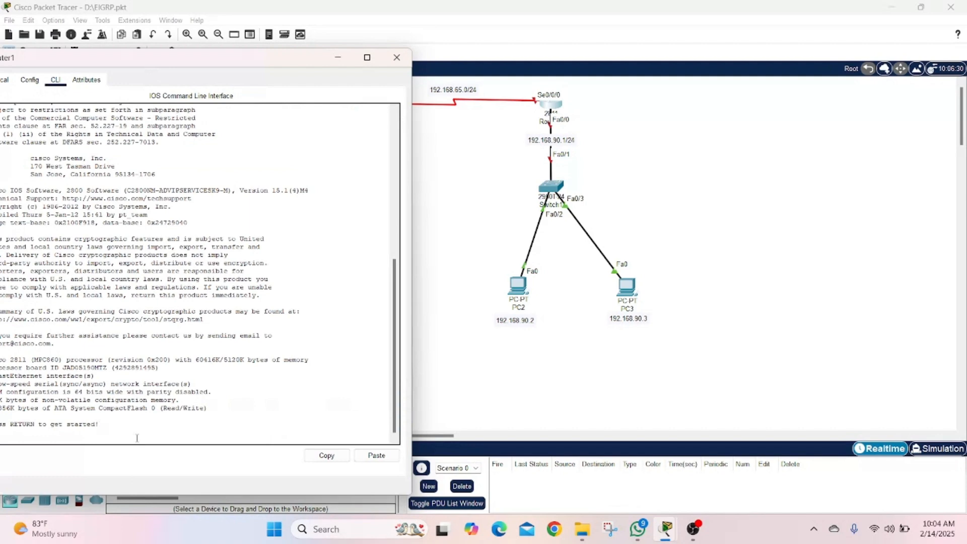
key(Return)
drag(169, 66, 250, 103)
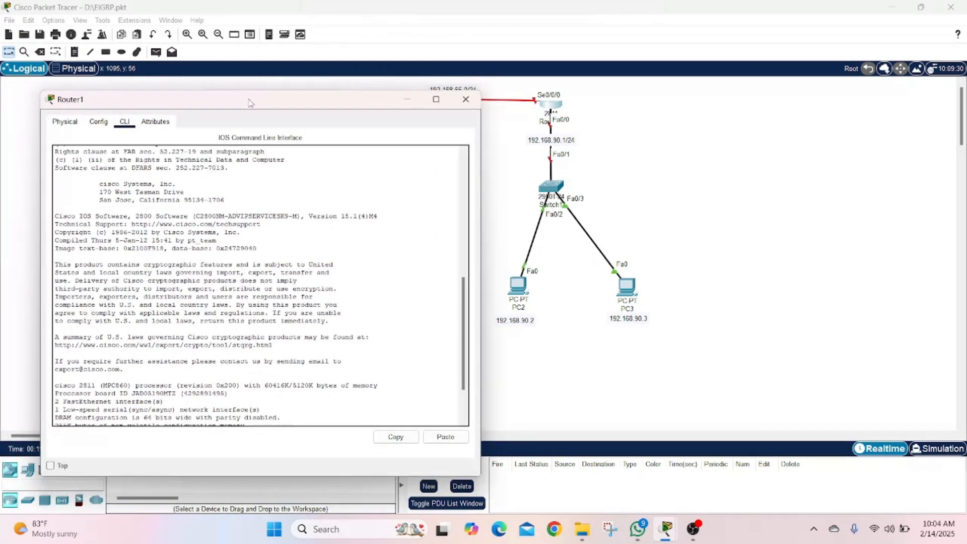
- Enter privileged mode and global configuration mode on Router1
text(enabl)
key(BackSpace)
key(BackSpace)
text(le)
key(Return)
text(conf t)
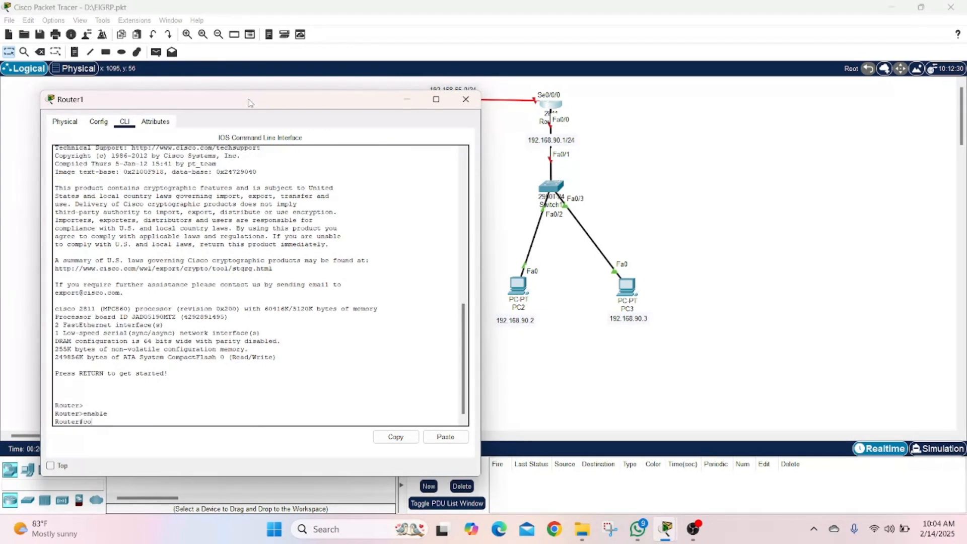
key(Return)
- Assign IP address 192.168.65.2 with mask 255.255.255.0 to Router1's serial interface s0/0/0
text(int s0/0/0)
key(Return)
text(iop add 192.168.65.)
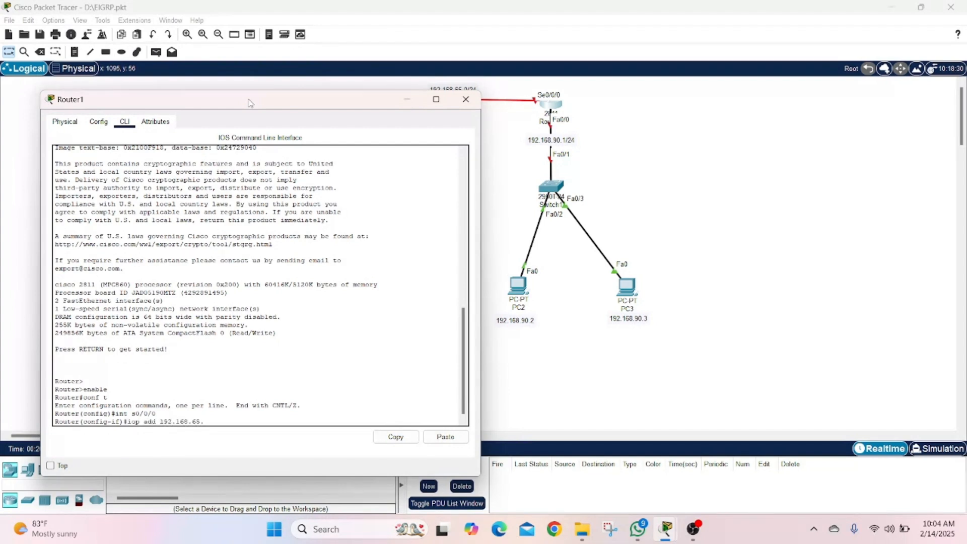
text(2 255.255.255.0)
key(Return)
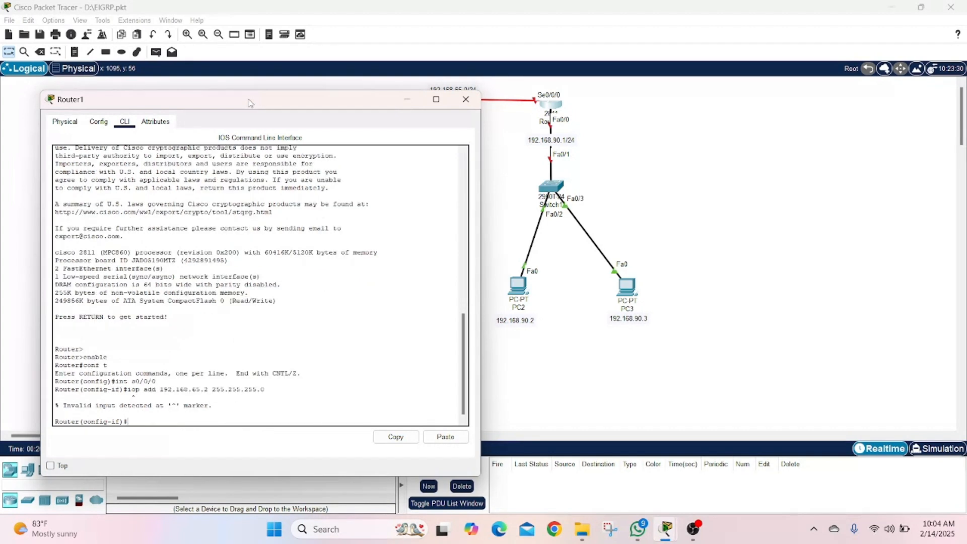
key(Up)
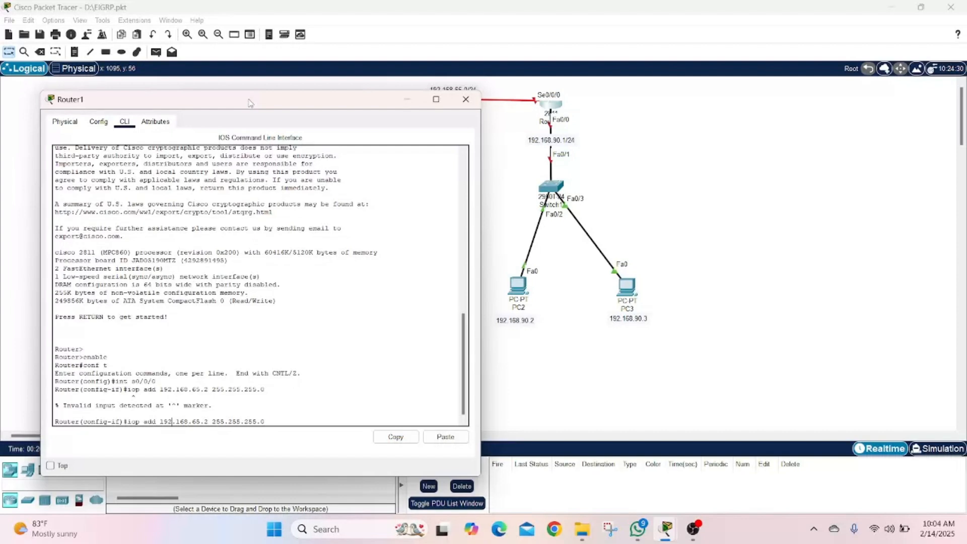
key(Left)
key(BackSpace)
key(Return)
- Enable Router1's serial interface s0/0/0 with no shut and exit its interface configuration
text(no shut)
key(Return)
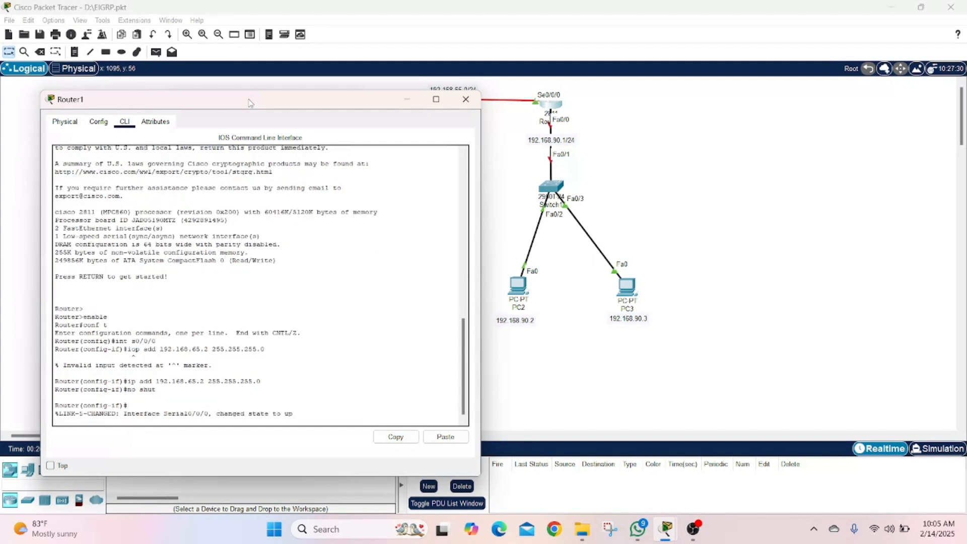
key(Return)
text(ex)
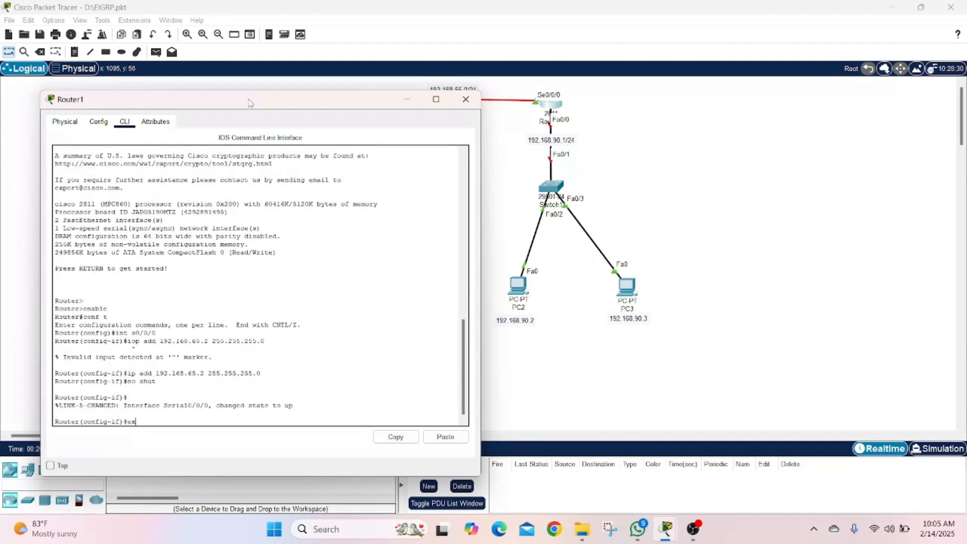
text(it)
key(Return)
- Configure Router1's interface fa0/0 with IP address 192.168.90.1 and mask 255.255.255.0, and enable it with no shut
text(ig)#int)
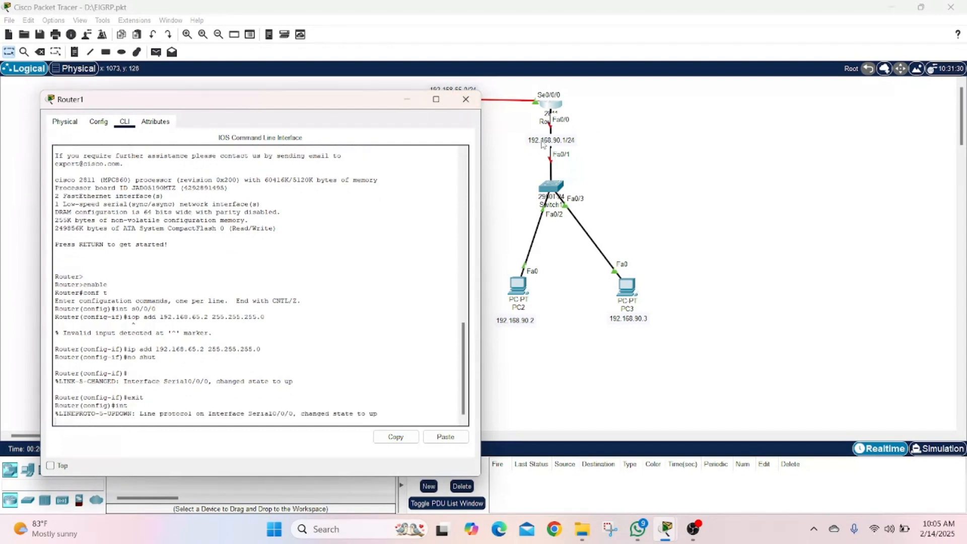
key(Return)
text(int)
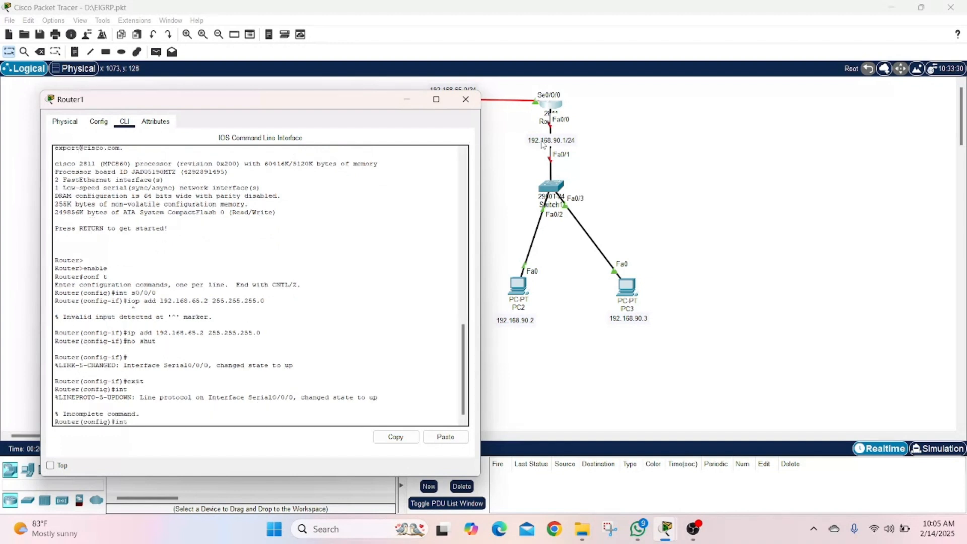
text( fa0/0)
key(Return)
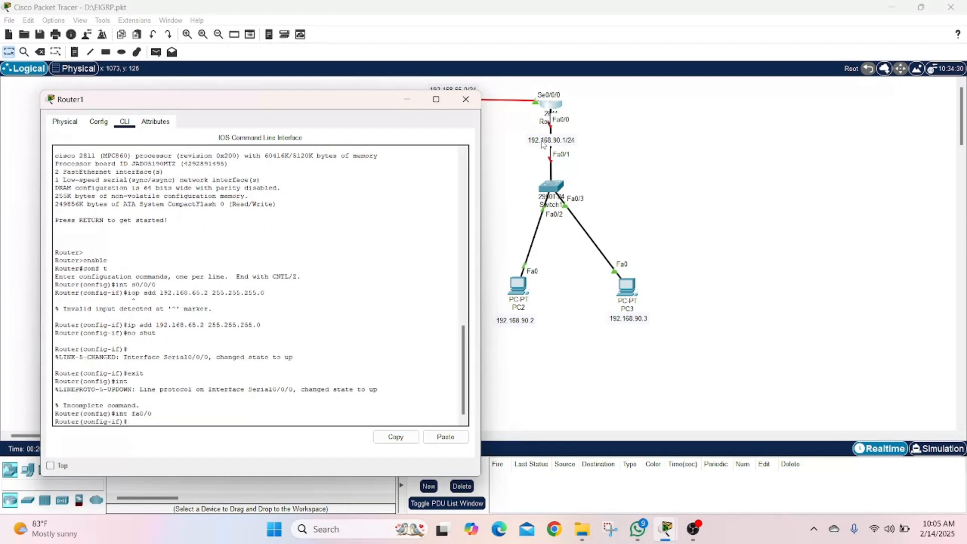
text(ip add 192.168.90.1 255.255.255.0)
key(Return)
text(no shut)
key(Return)
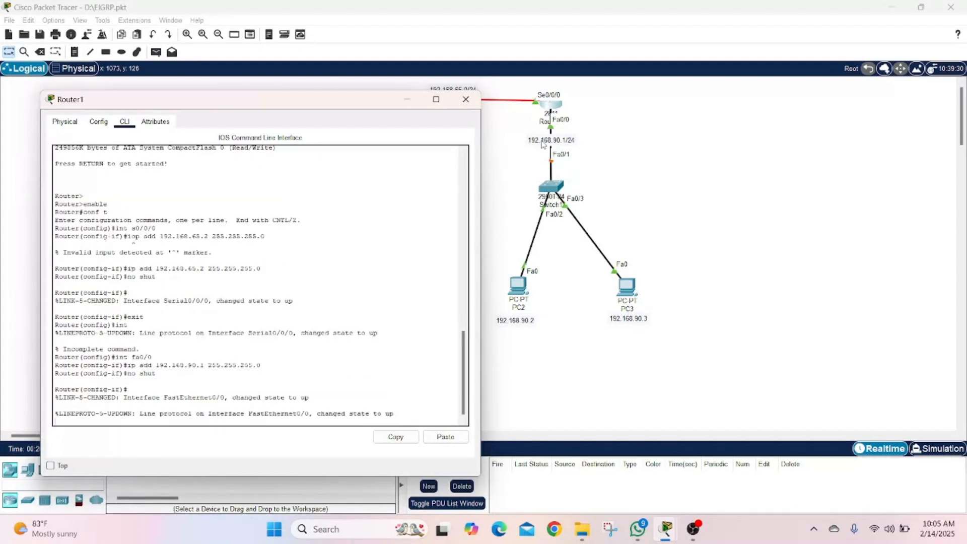
text(exit)
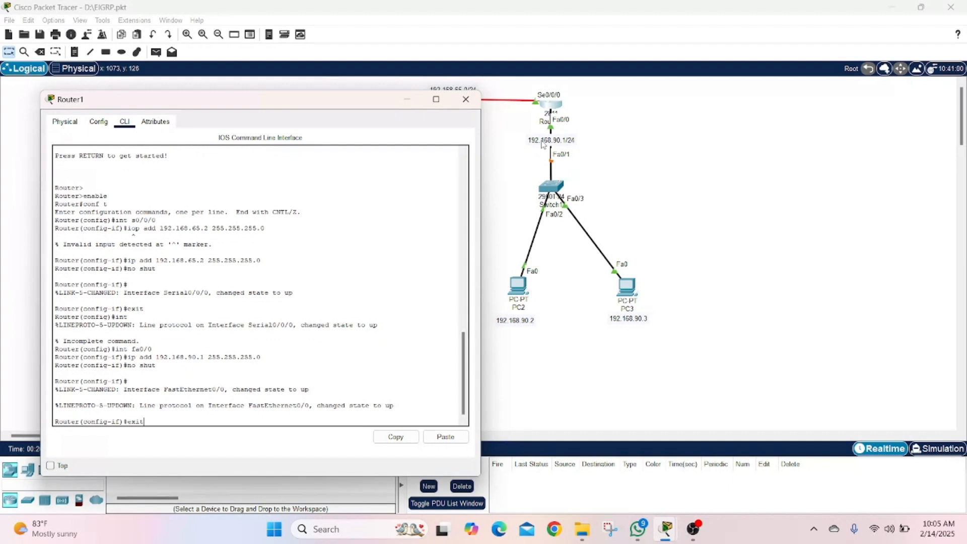
key(Return)
- Exit Router1's configuration modes and save its running-config to startup-config, accepting the default destination filename, and close its window
text(exit)
key(Return)
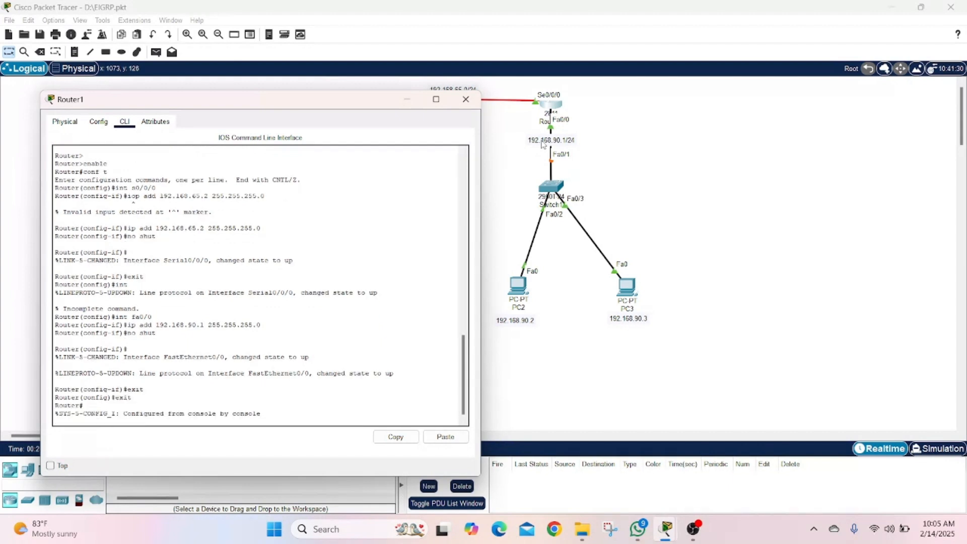
text(copy)
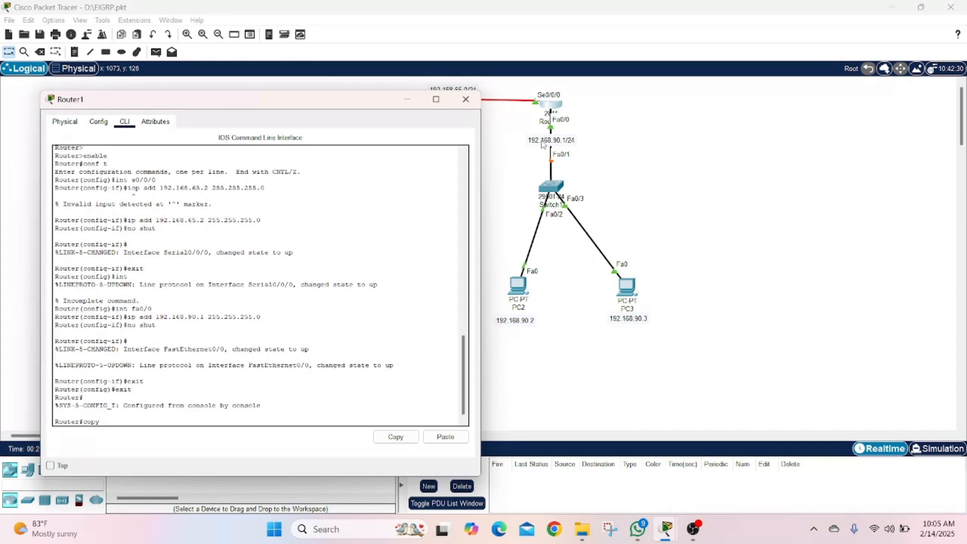
text( running0-c)
key(Num_Lock)
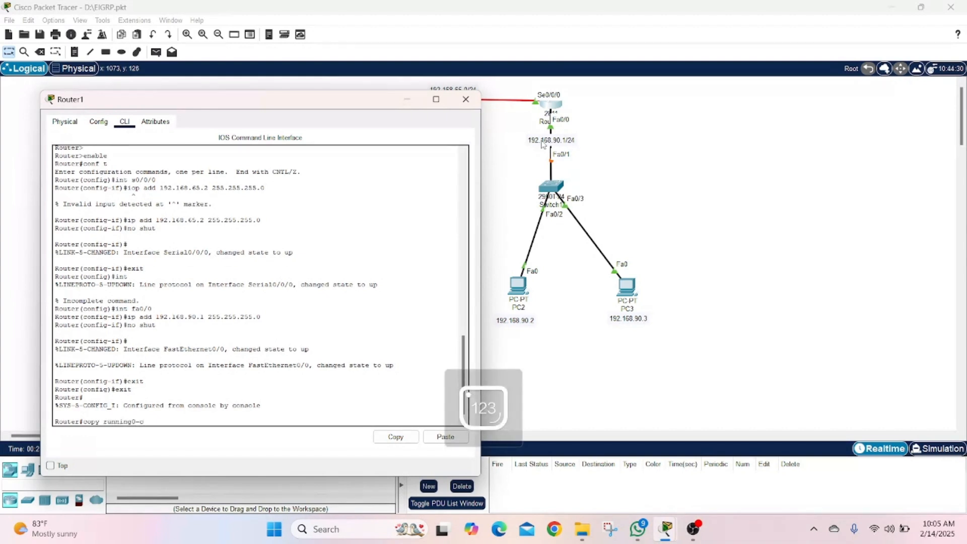
key(BackSpace)
text(-config st)
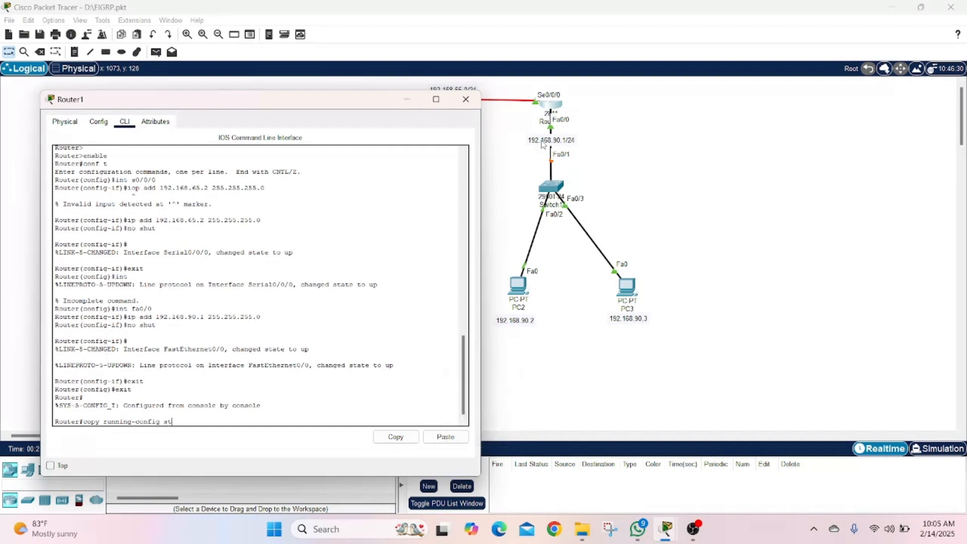
text(artup-ci)
text(onfig)
key(Return)
key(Return)
key(Return)
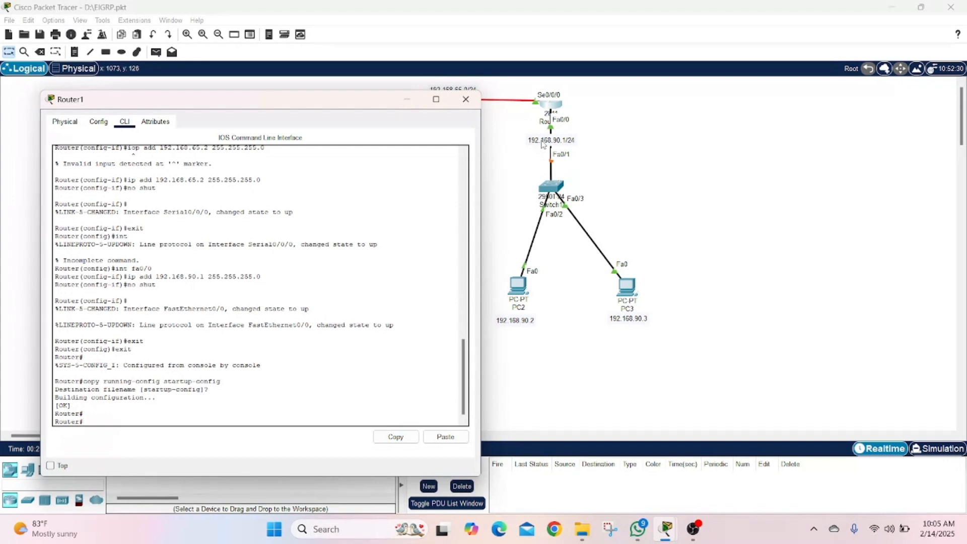
click(465, 99)
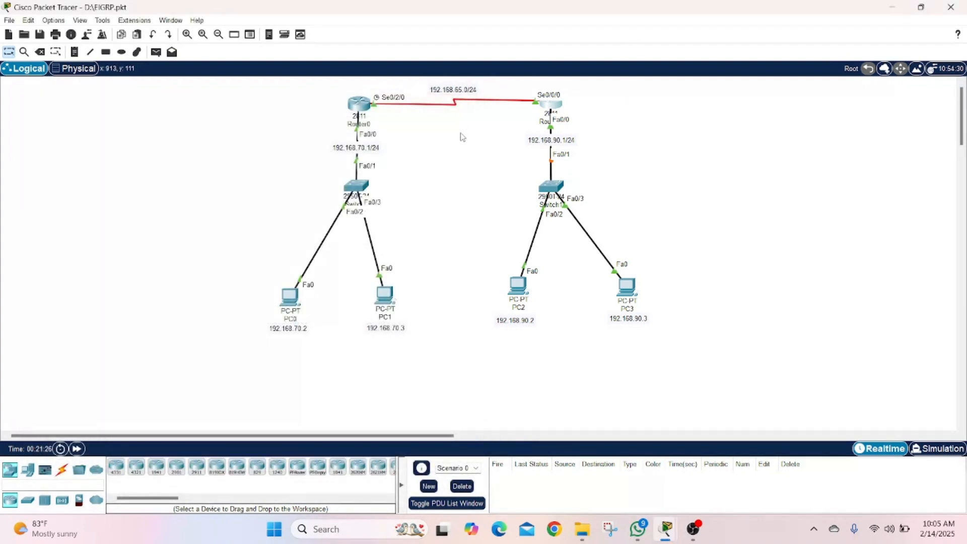
- Enter global configuration mode on Router0 from the terminal and start EIGRP routing with autonomous system number 10
click(359, 103)
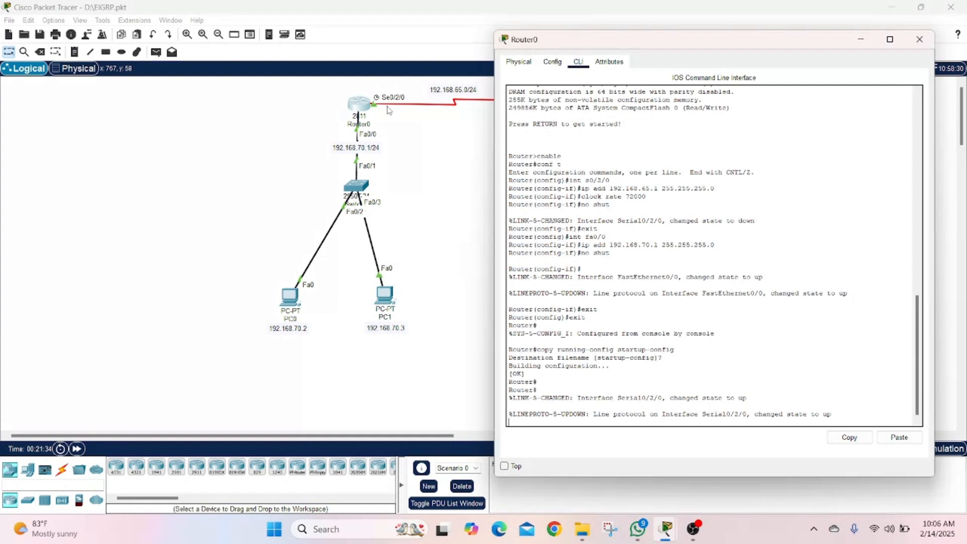
key(Return)
text(c)
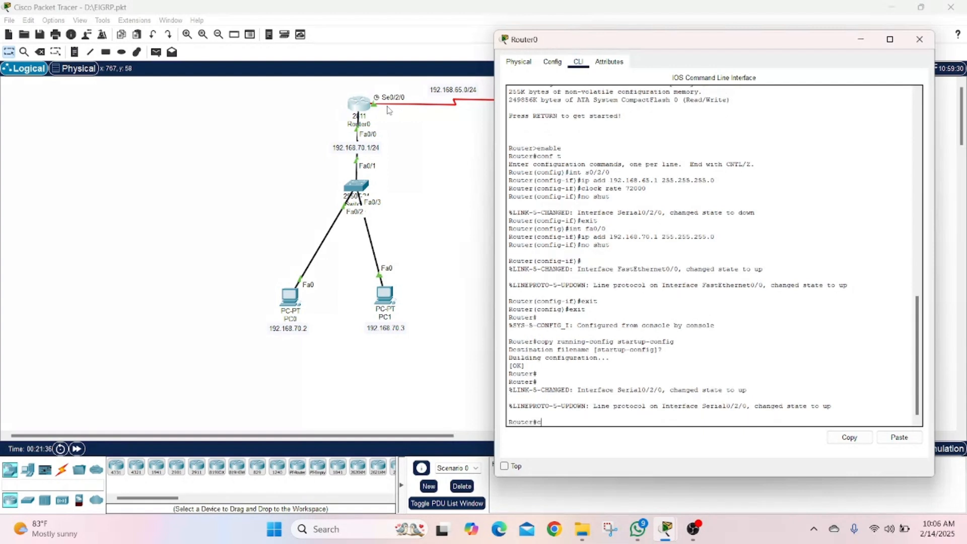
text(onfig)
key(Return)
key(Return)
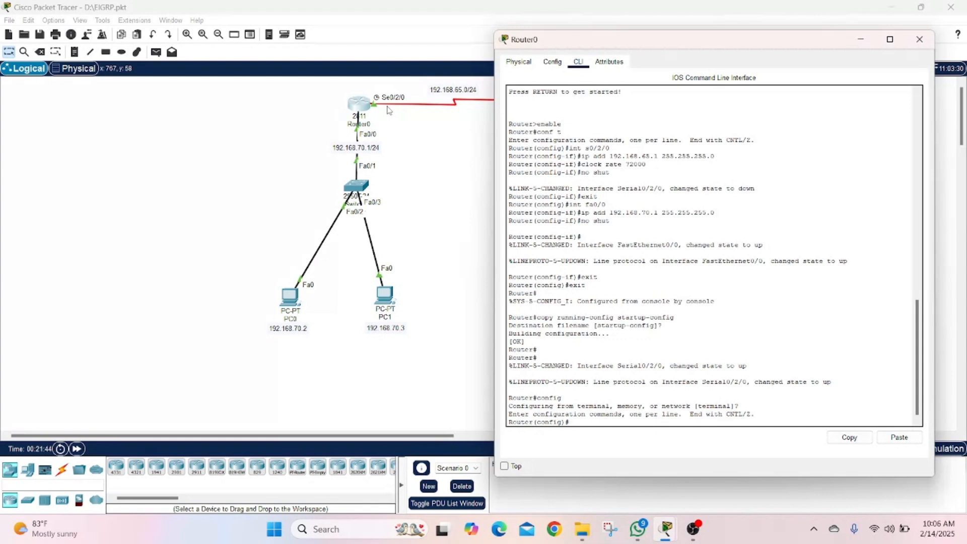
text(router eigrp 10)
key(Return)
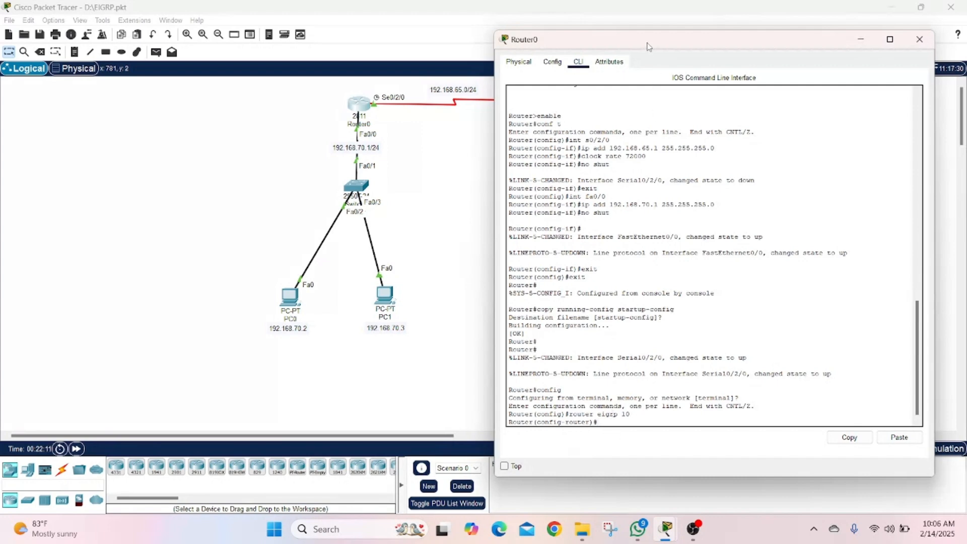
- Add network 192.168.65.0 with mask 255.255.255.0 to Router0's EIGRP 10 process
drag(649, 46, 662, 54)
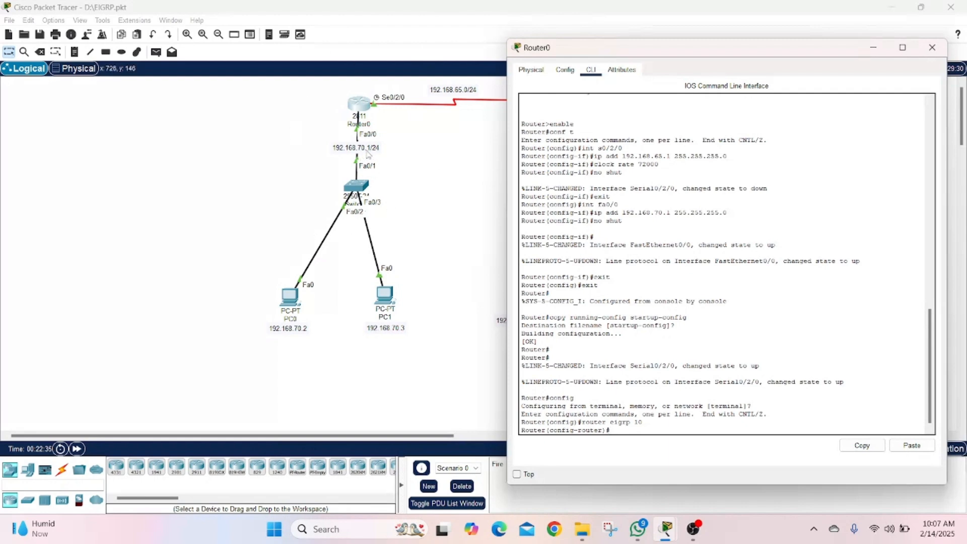
drag(563, 56, 64, 78)
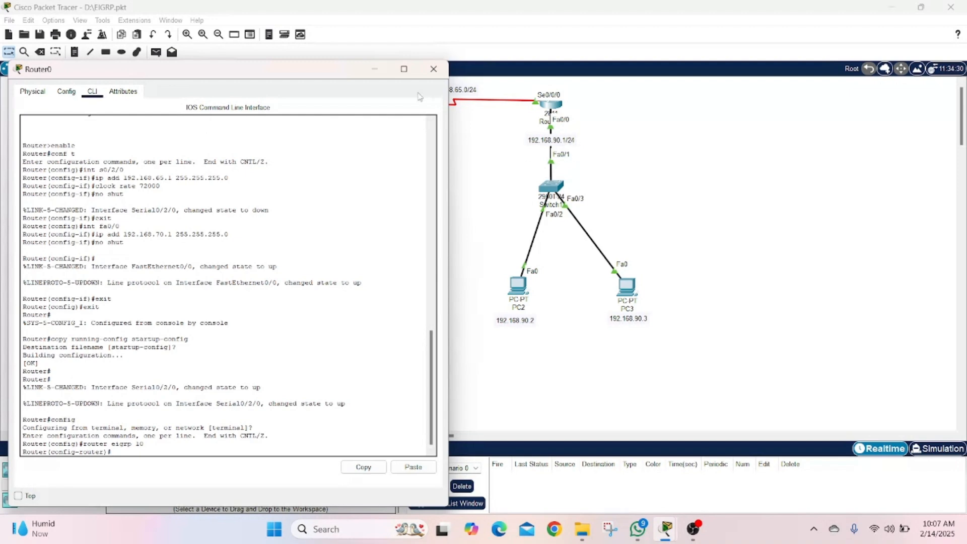
drag(314, 74, 721, 61)
text(network)
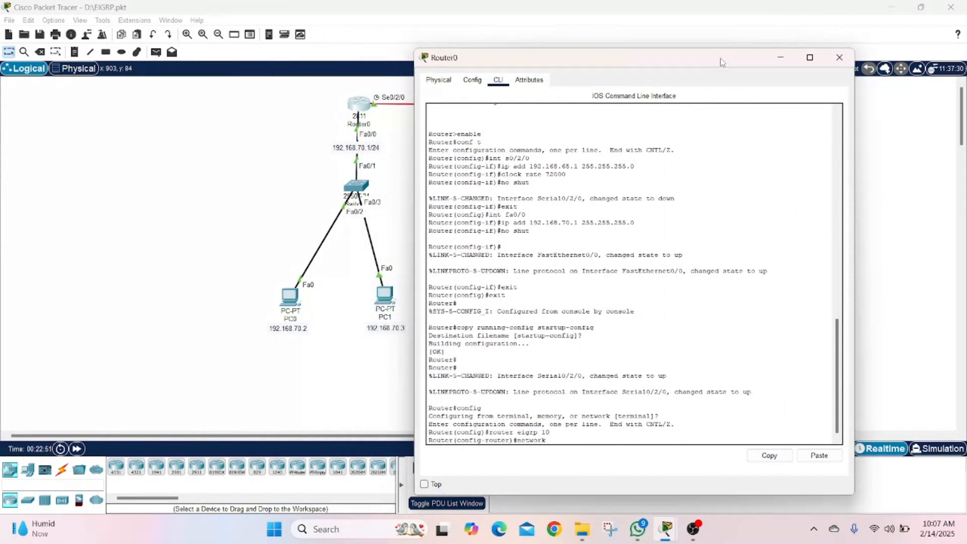
text( 192.168.)
drag(720, 59, 788, 62)
text(65.0 255.255.255.)
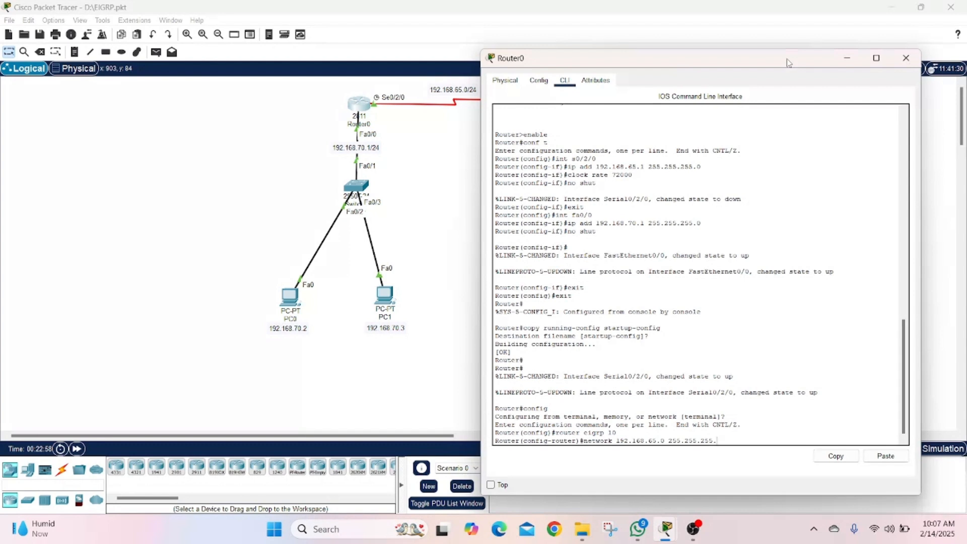
text(0)
key(Return)
- Add network 192.168.70.0 with mask 255.255.255.0 to Router0's EIGRP process and return to privileged mode
key(Up)
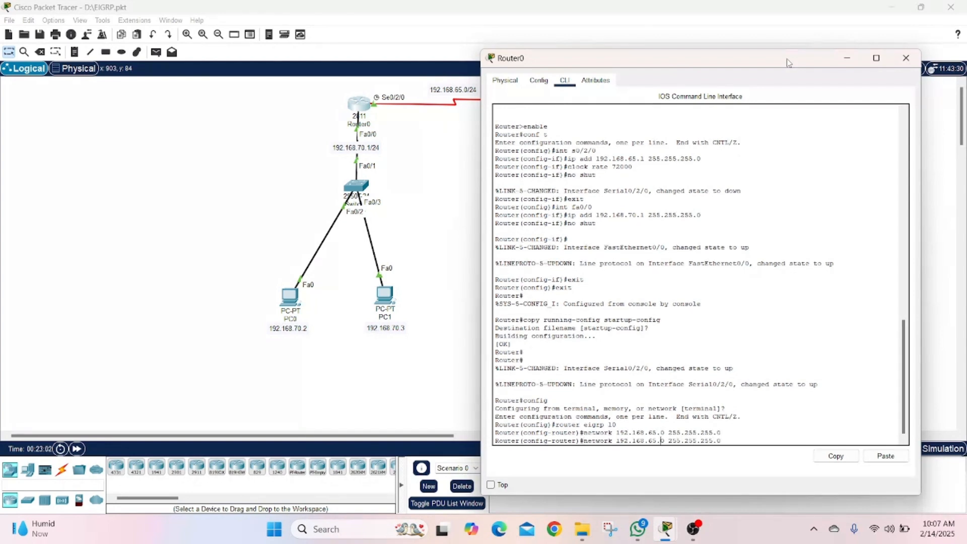
key(BackSpace)
key(BackSpace)
text(70)
key(Return)
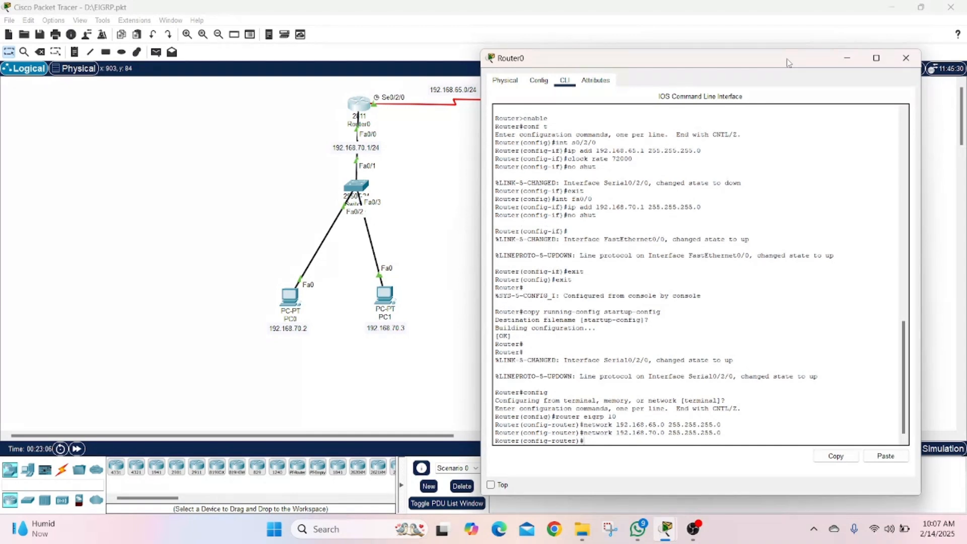
key(ctrl+z)
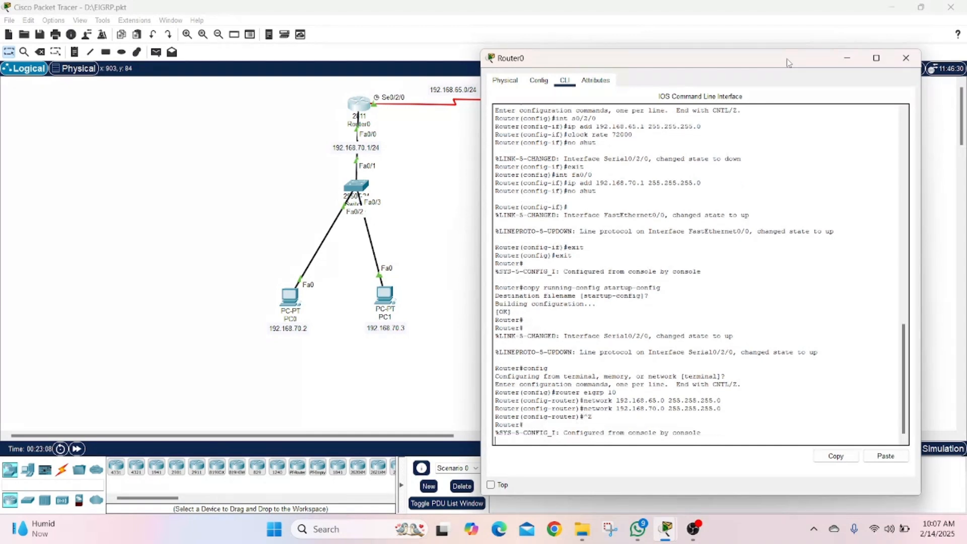
key(Return)
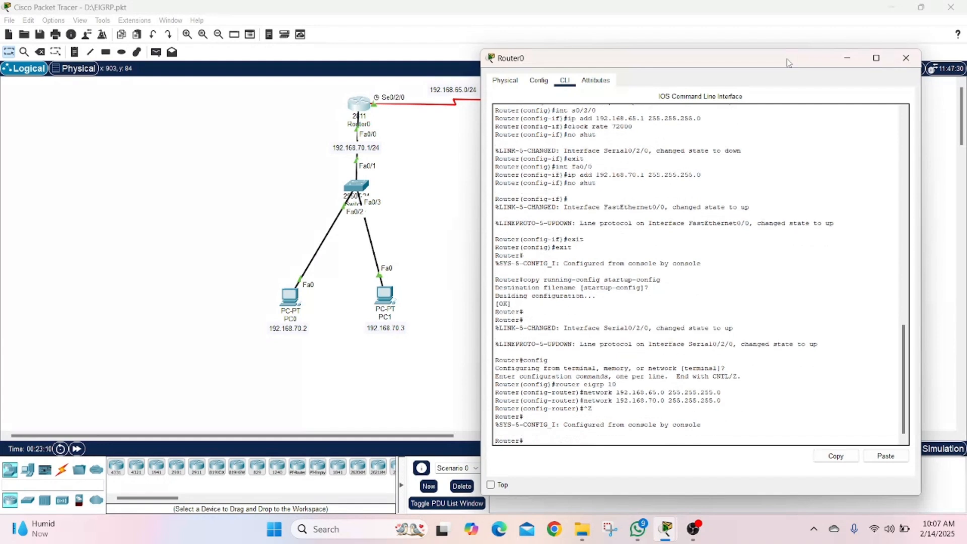
- Save Router0's running-config to startup-config, accepting the default destination filename
text(copy running-s)
text(onfig startup-confi)
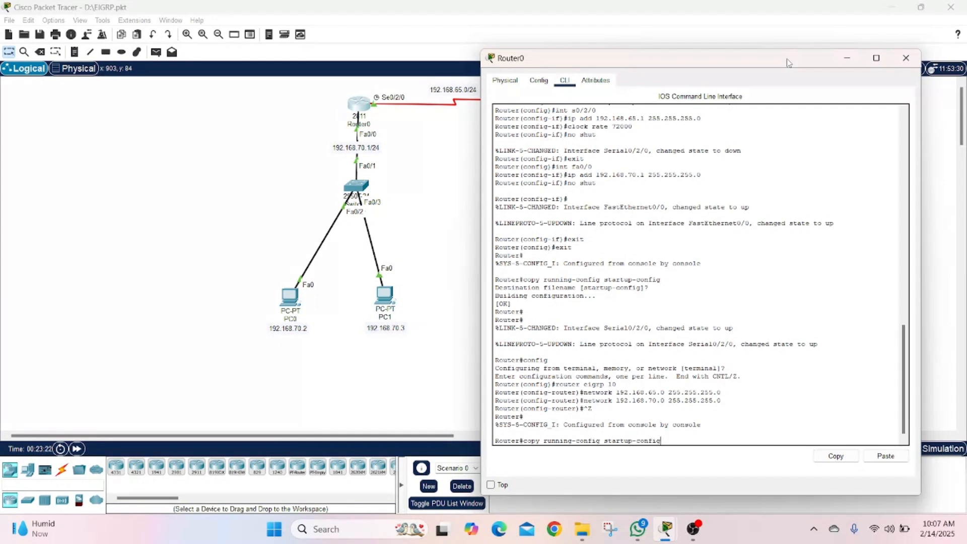
text(g)
key(Return)
key(Return)
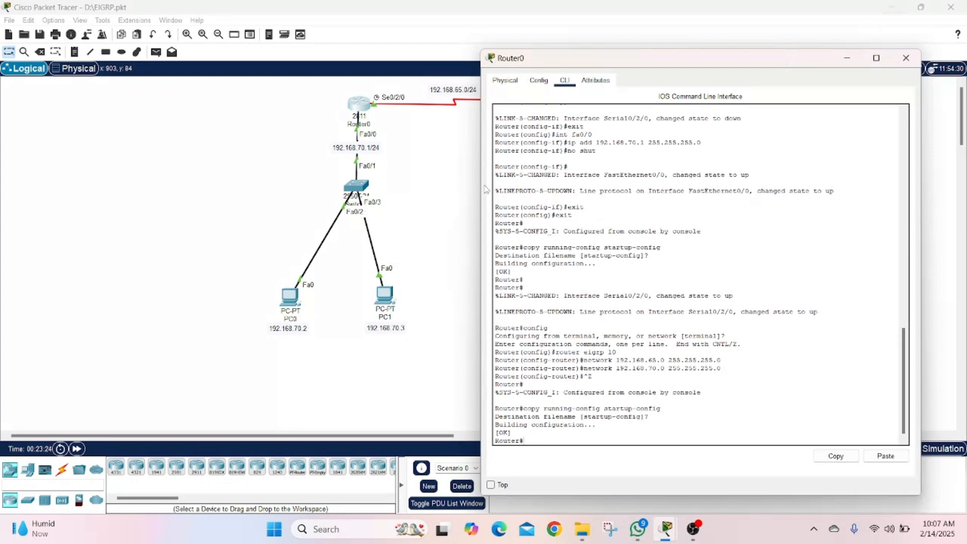
- Enter global configuration mode on Router1 from the terminal and start EIGRP routing with autonomous system number 10
click(432, 194)
click(558, 106)
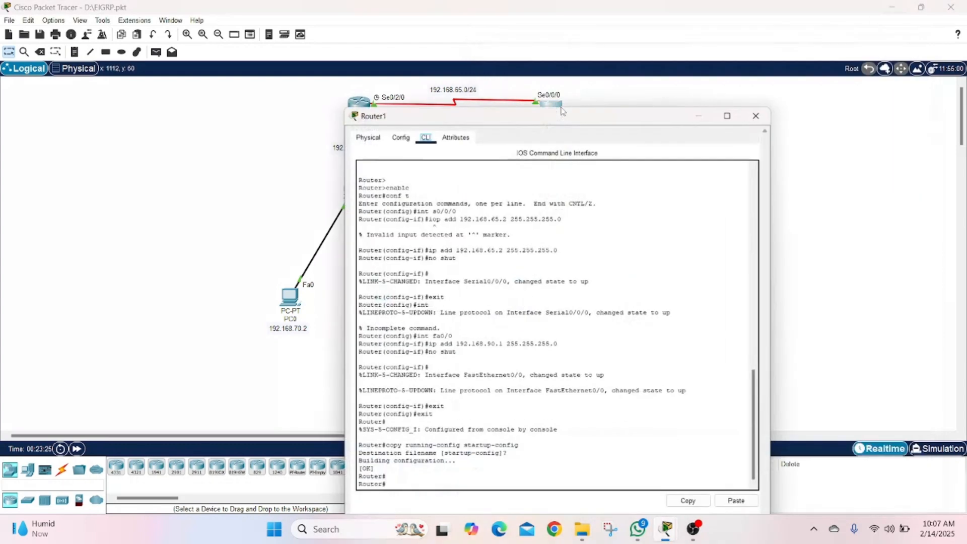
drag(518, 79, 177, 50)
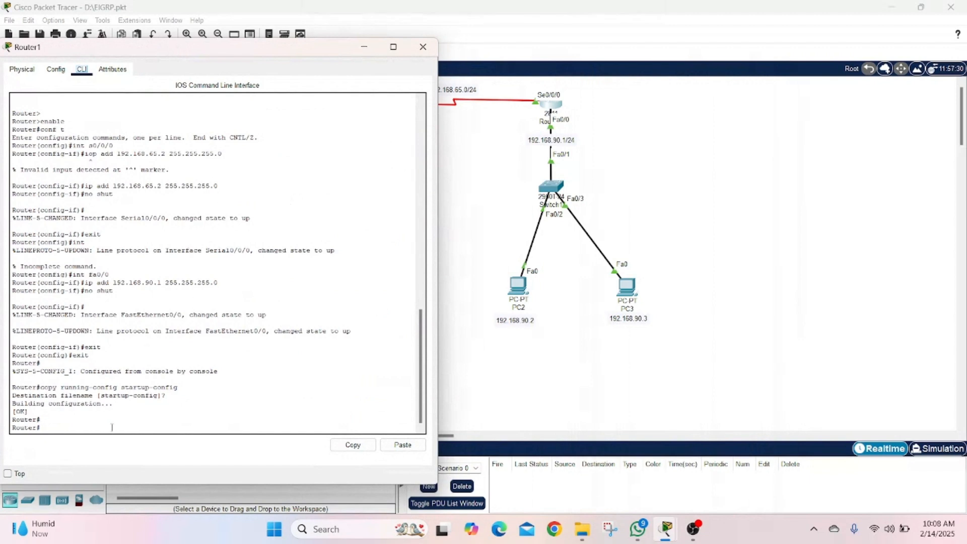
text(config)
key(Return)
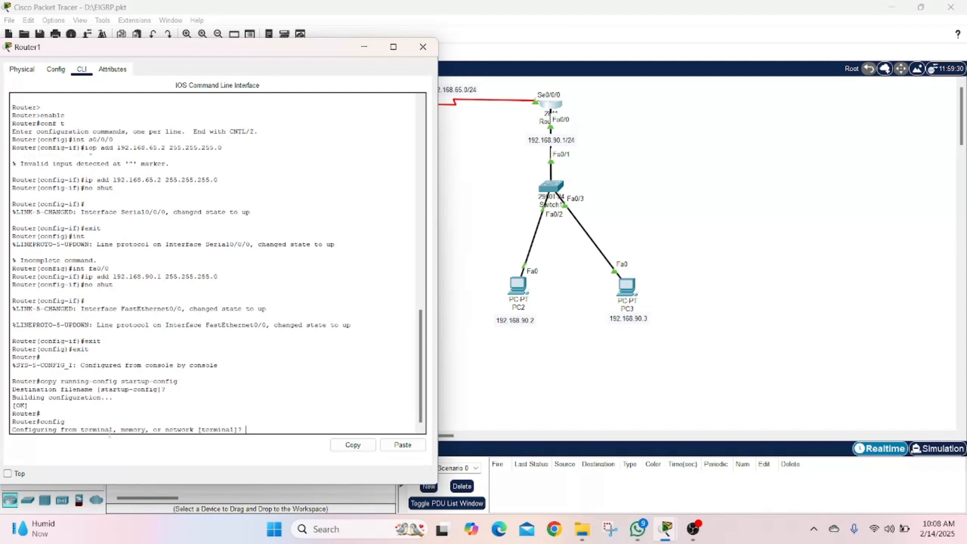
key(Return)
text(router)
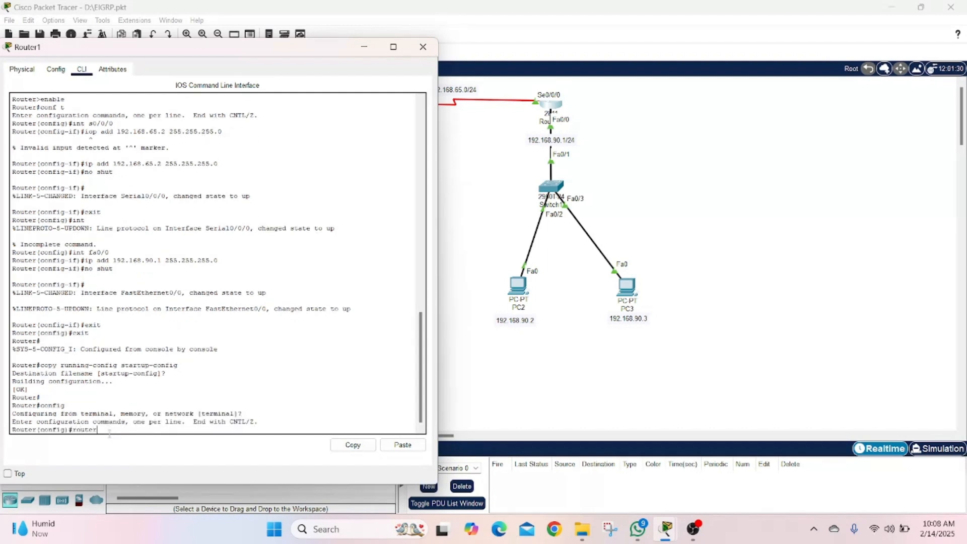
text( eigrp 10)
key(Return)
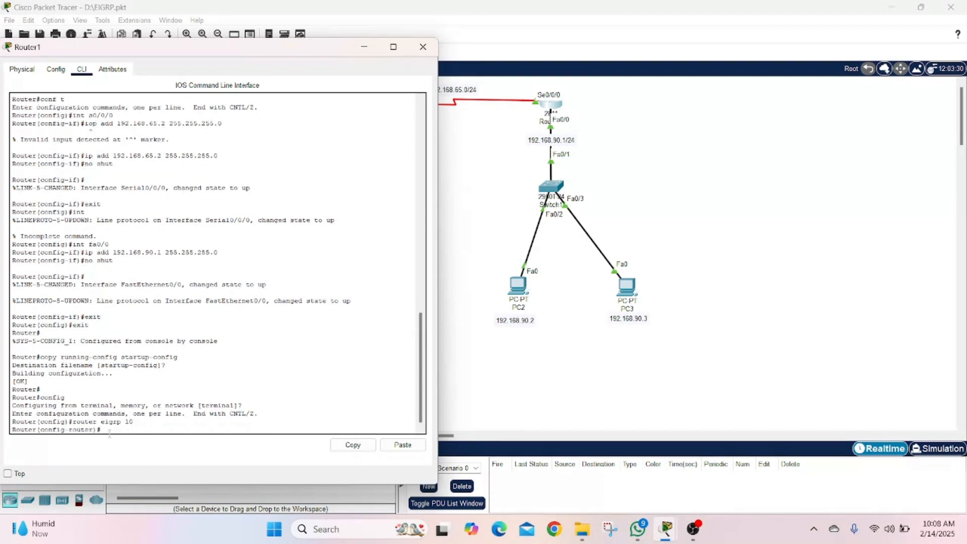
- Add network 192.168.90.0 with mask 255.255.255.0 to Router1's EIGRP 10 process
text(n)
text(twork 192.168.90.0 255.255.255.0)
key(Return)
- Add network 192.168.65.0 with mask 255.255.255.0 to Router1's EIGRP process and return to privileged mode
key(Up)
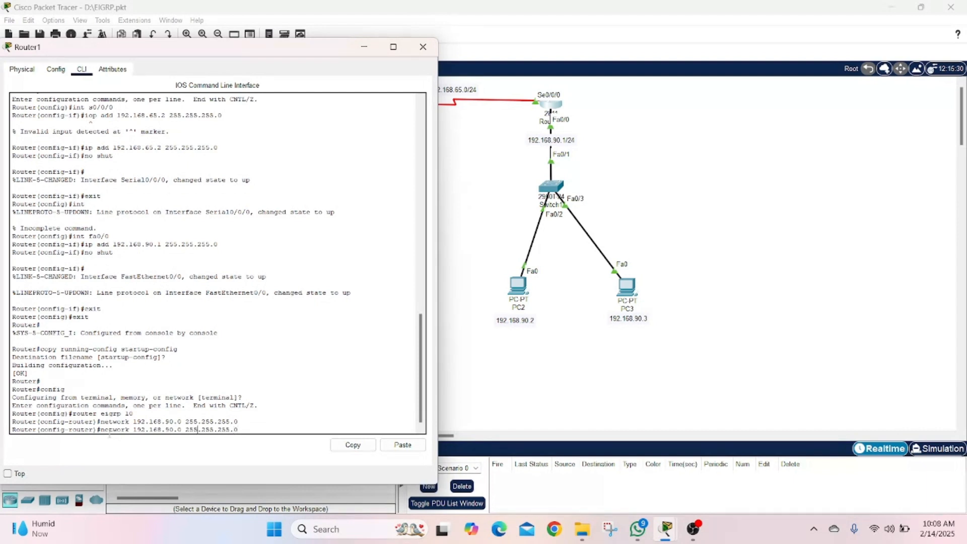
key(BackSpace)
key(BackSpace)
text(65)
key(Return)
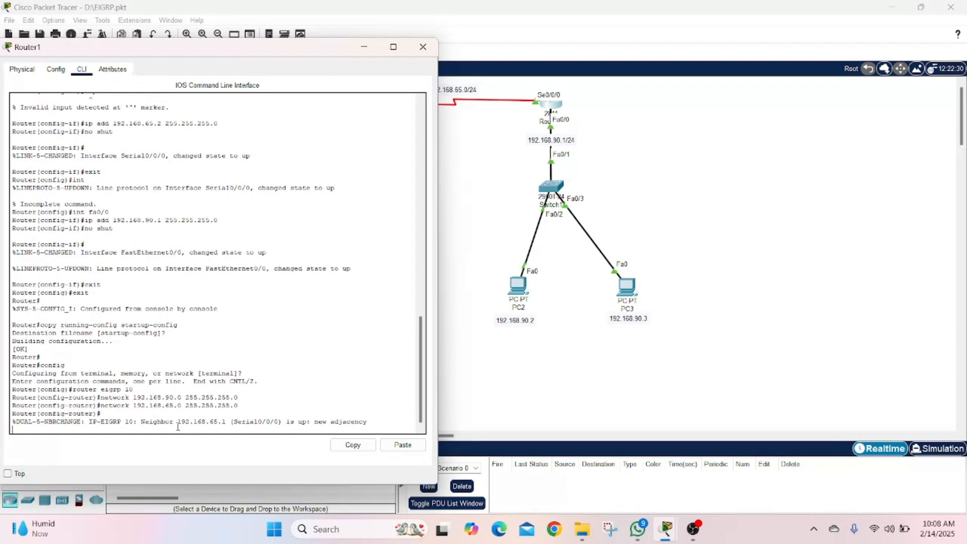
key(Return)
key(ctrl+z)
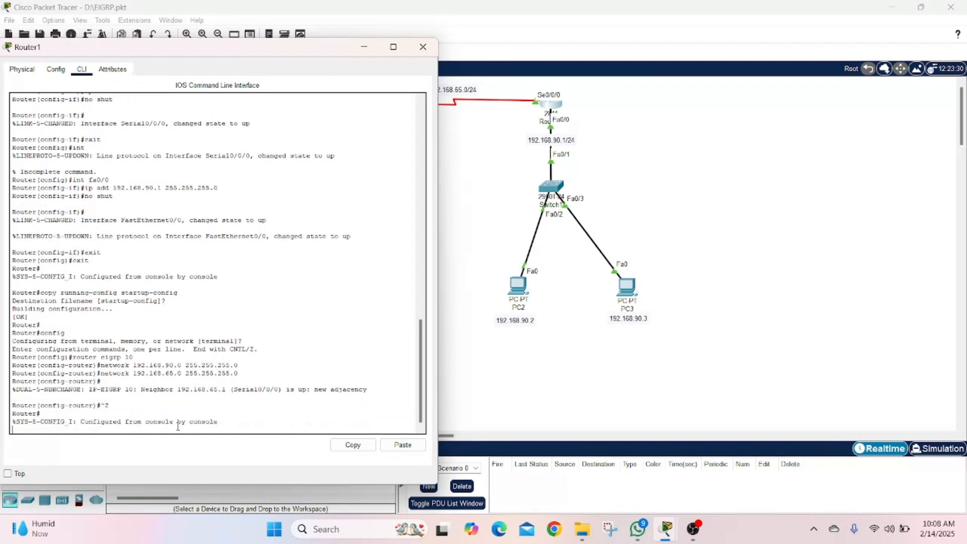
key(Return)
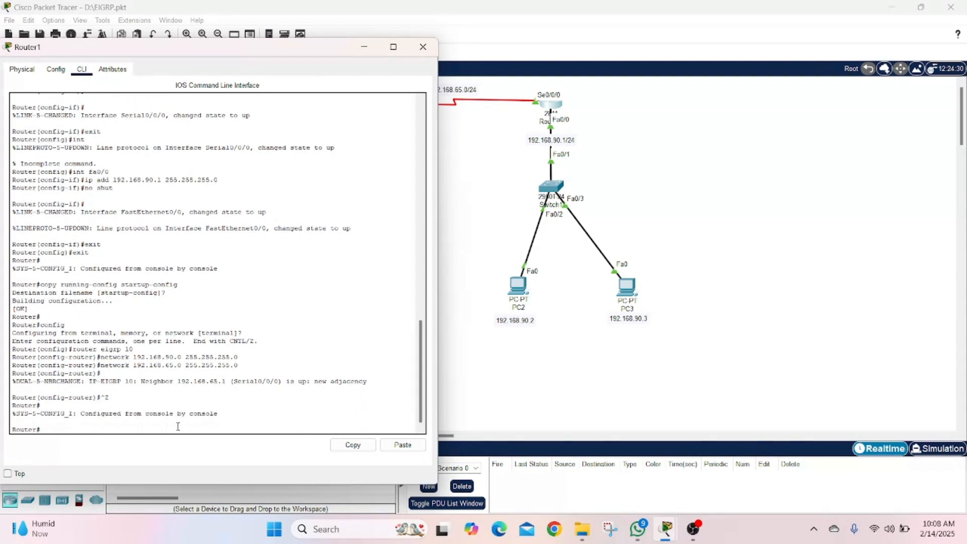
- Save Router1's running-config to startup-config, accepting the default destination filename
text(copy running )
text(coonfi)
key(BackSpace)
key(BackSpace)
key(BackSpace)
key(BackSpace)
text(nfig startup-config)
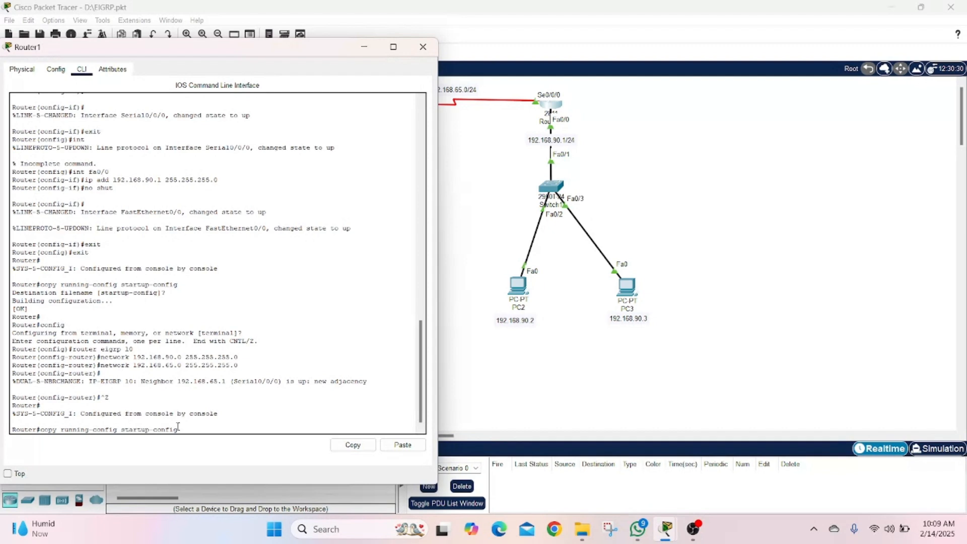
key(Return)
key(Return)
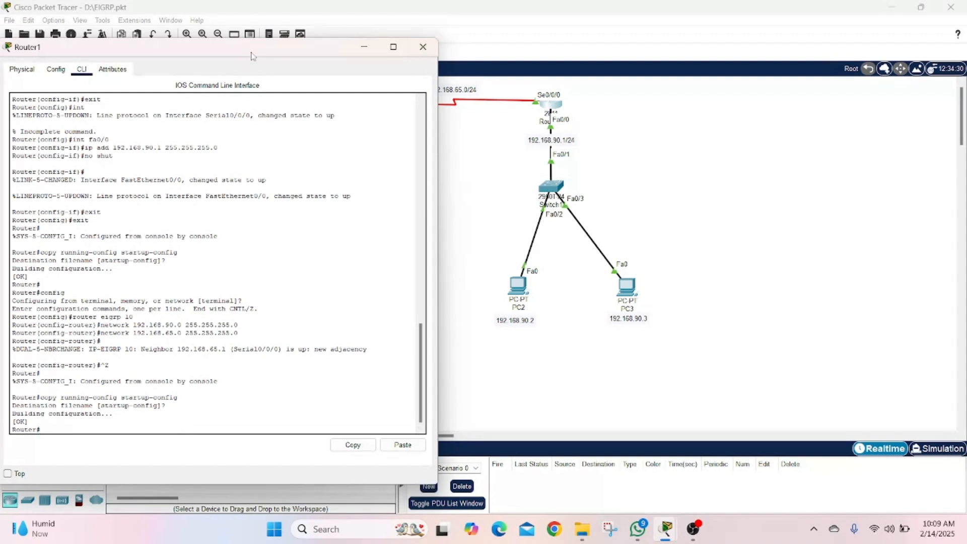
- Check Router1's interface addresses and status with show ip int br, and close the router's window
drag(253, 56, 316, 44)
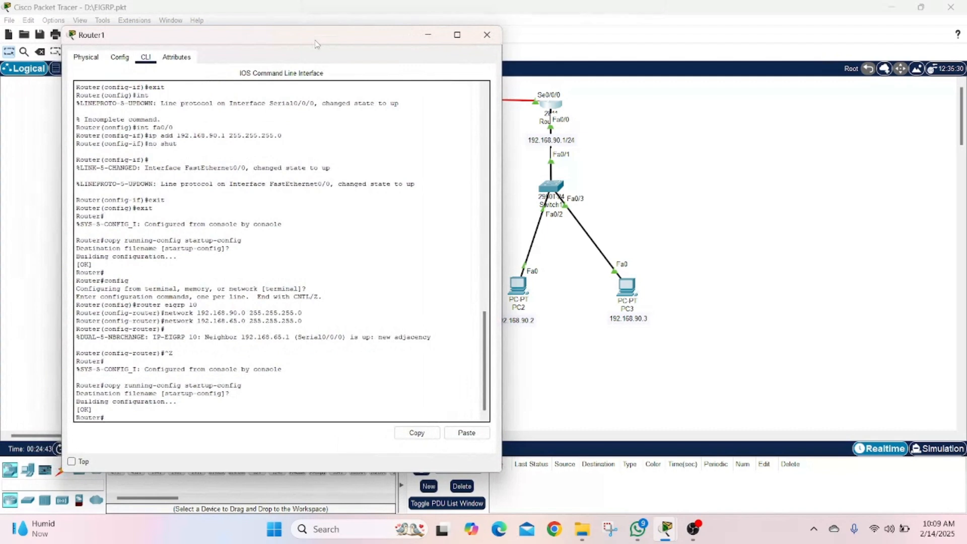
text(how ip int br)
key(Return)
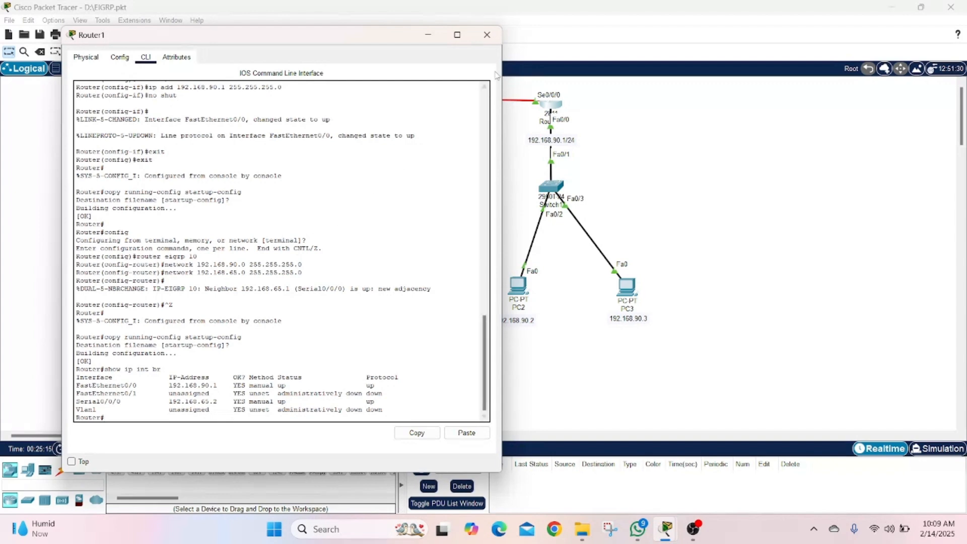
click(486, 35)
- Check Router0's interface addresses and status with show ip int br
click(358, 104)
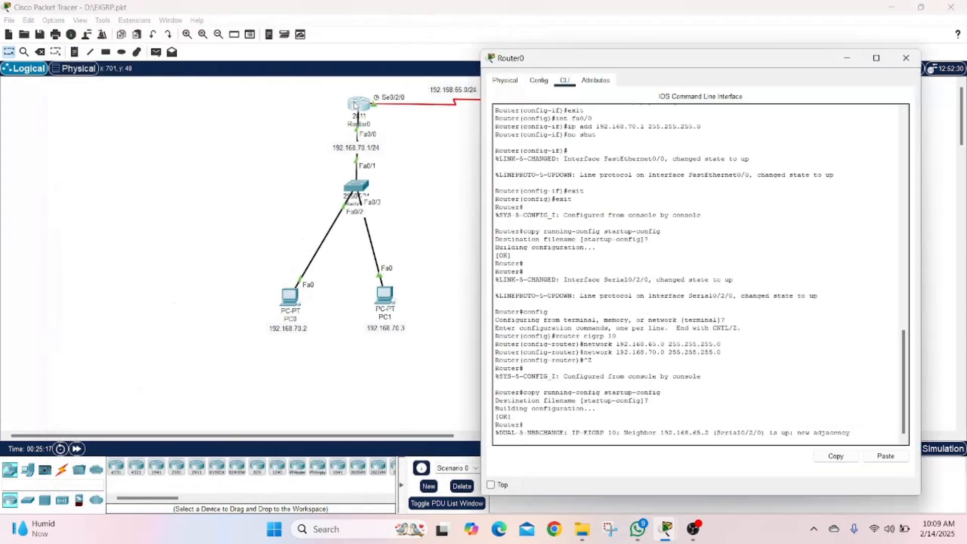
key(Return)
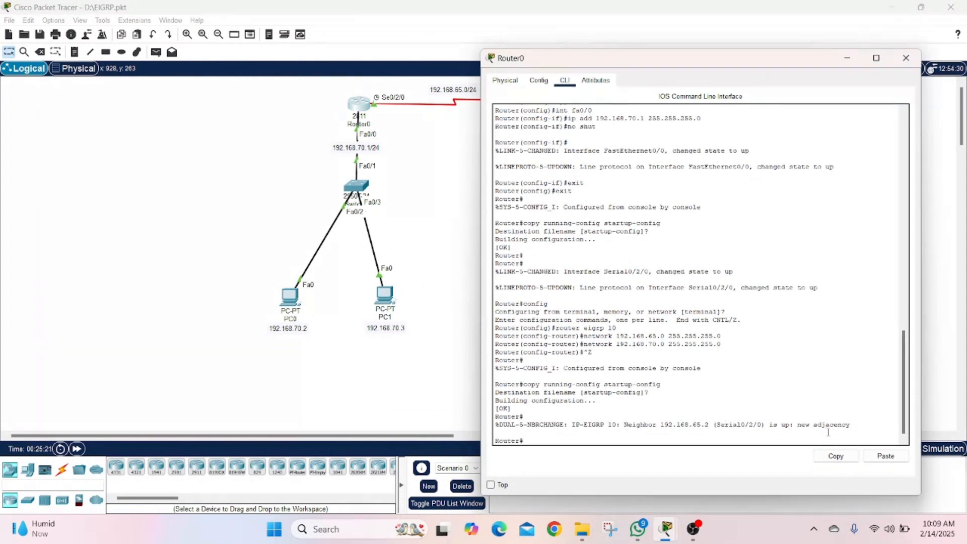
text(show ip int be)
key(BackSpace)
text(r)
key(Return)
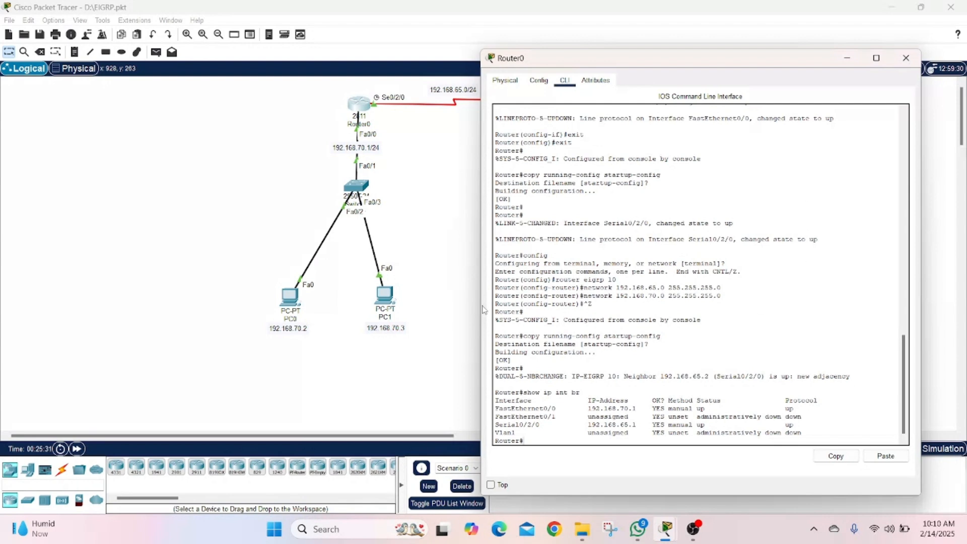
- Assign PC0 the static IPv4 address 192.168.70.2 with subnet mask 255.255.255.0
click(289, 305)
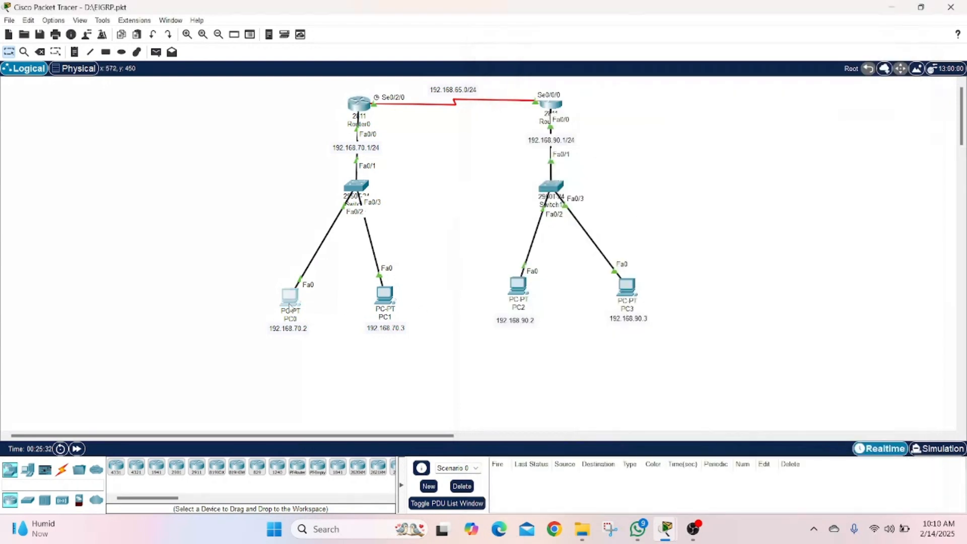
click(287, 295)
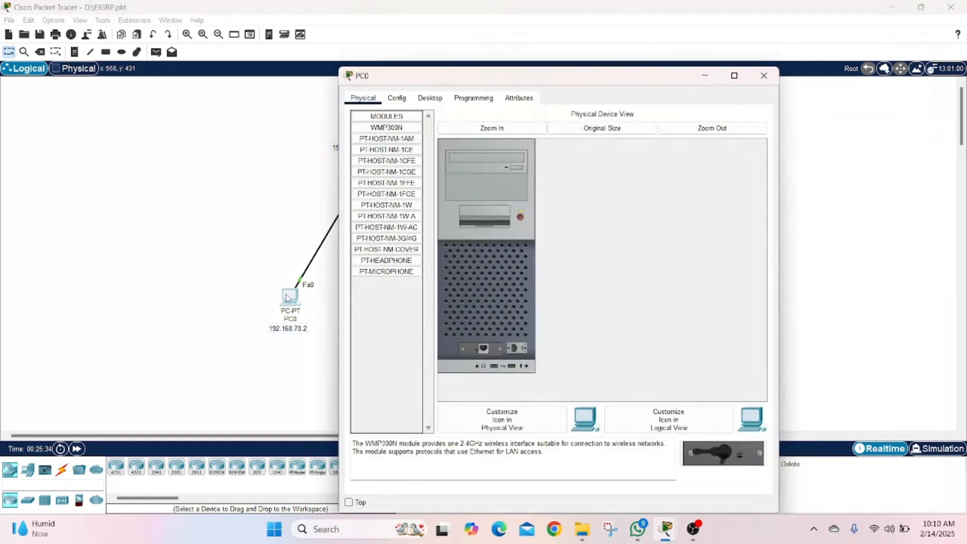
click(439, 100)
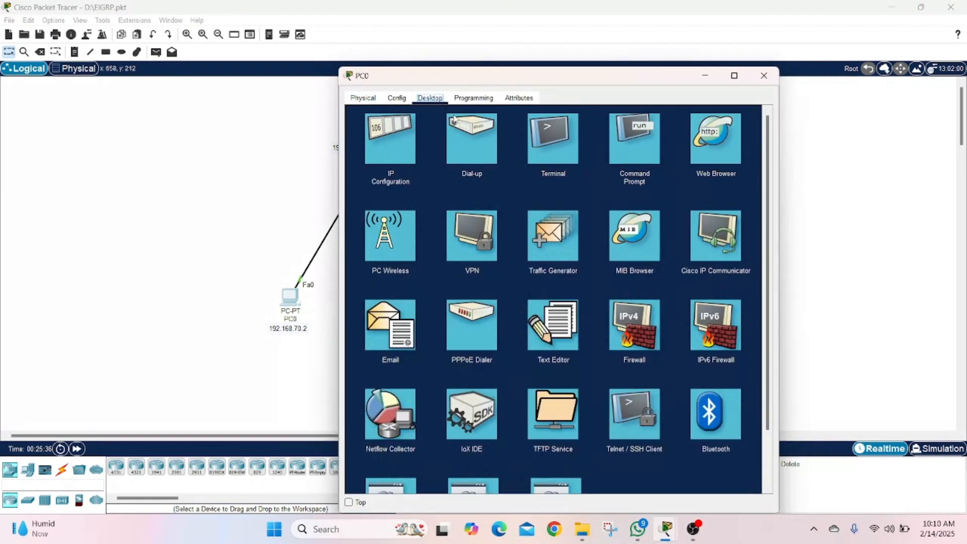
click(401, 143)
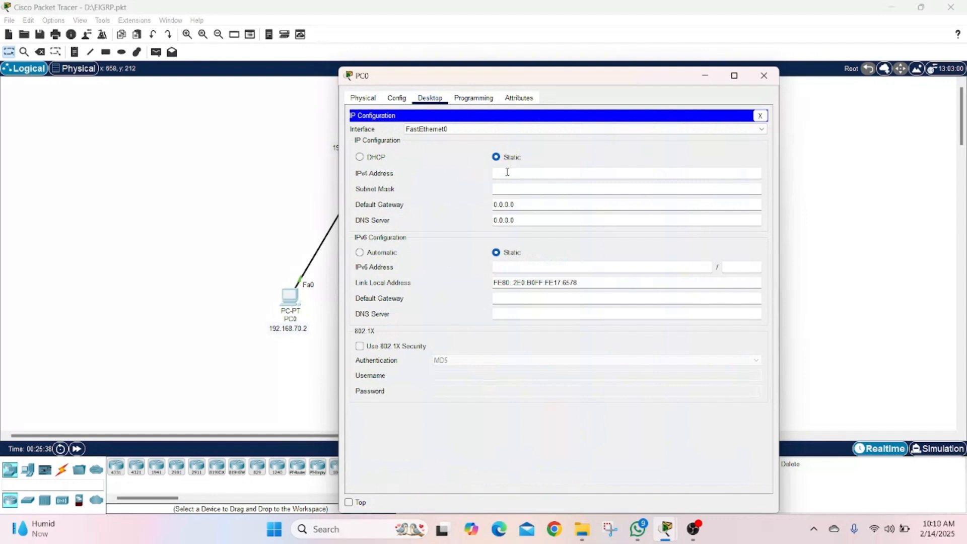
text(192.168.70.2)
click(516, 186)
- Set PC0's default gateway to 192.168.70.1 and close its configuration window
drag(531, 206, 473, 201)
text(192.168)
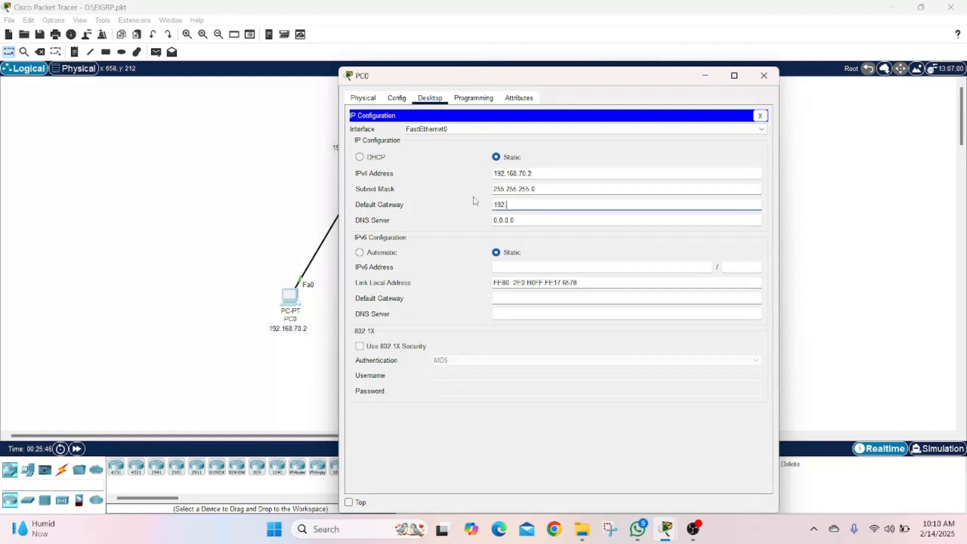
text(.70.1)
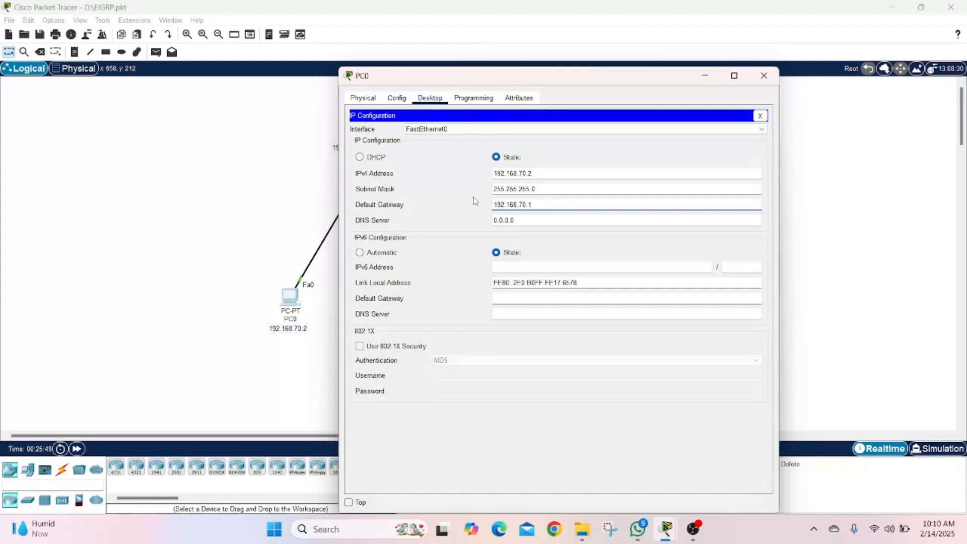
click(760, 115)
click(763, 75)
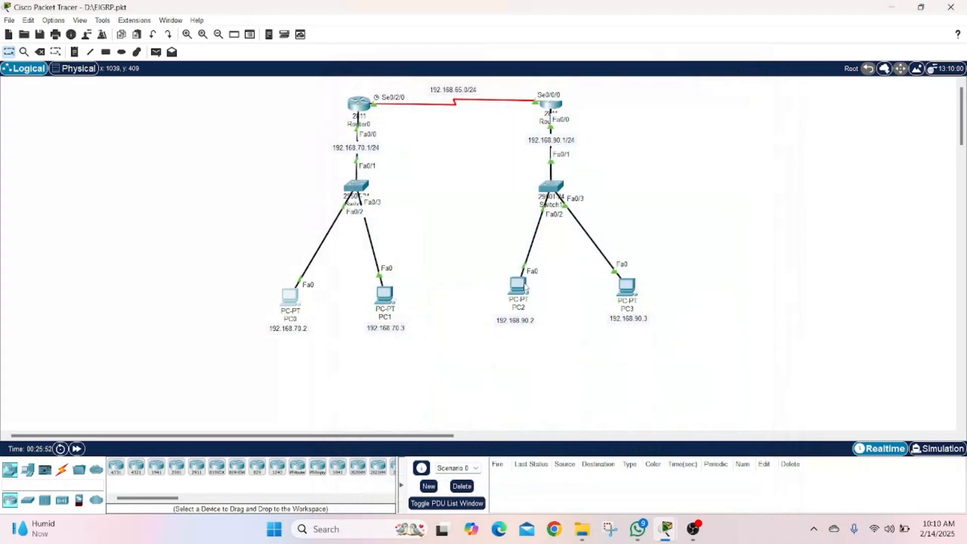
- Assign PC1 the static IPv4 address 192.168.70.3 with subnet mask 255.255.255.0
click(392, 308)
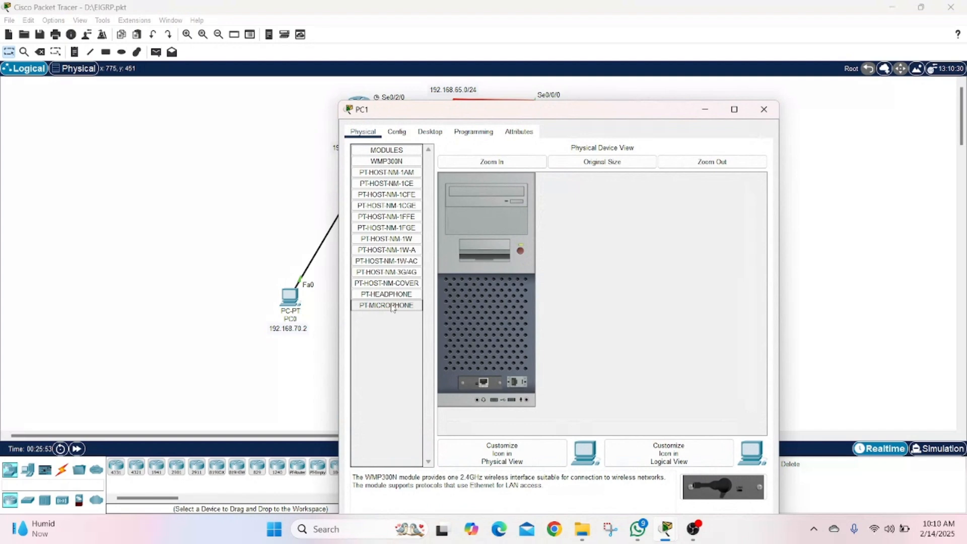
click(426, 132)
click(404, 154)
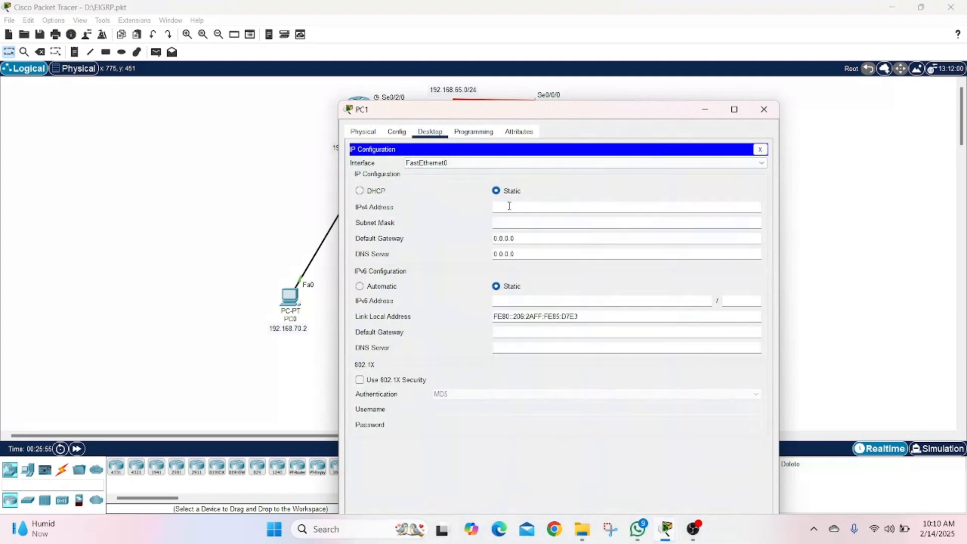
text(192.168.70.3)
click(517, 222)
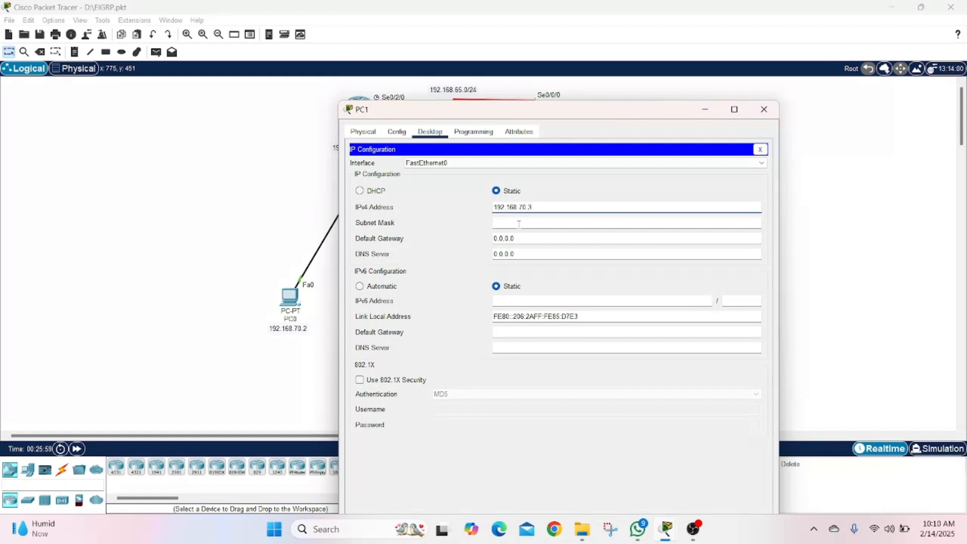
- Set PC1's default gateway to 192.168.70.1 and close its configuration window
double_click(532, 237)
text(192.168.70.1)
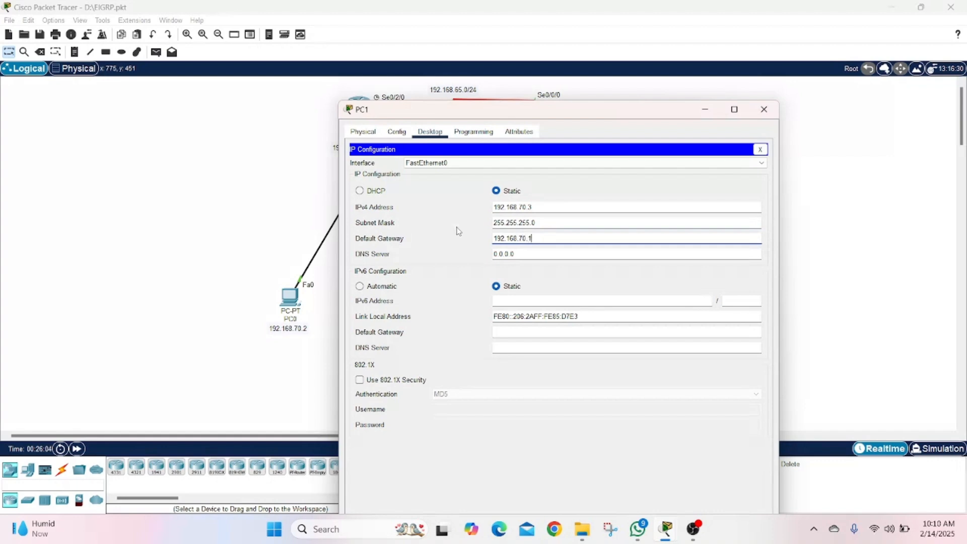
click(762, 148)
click(763, 109)
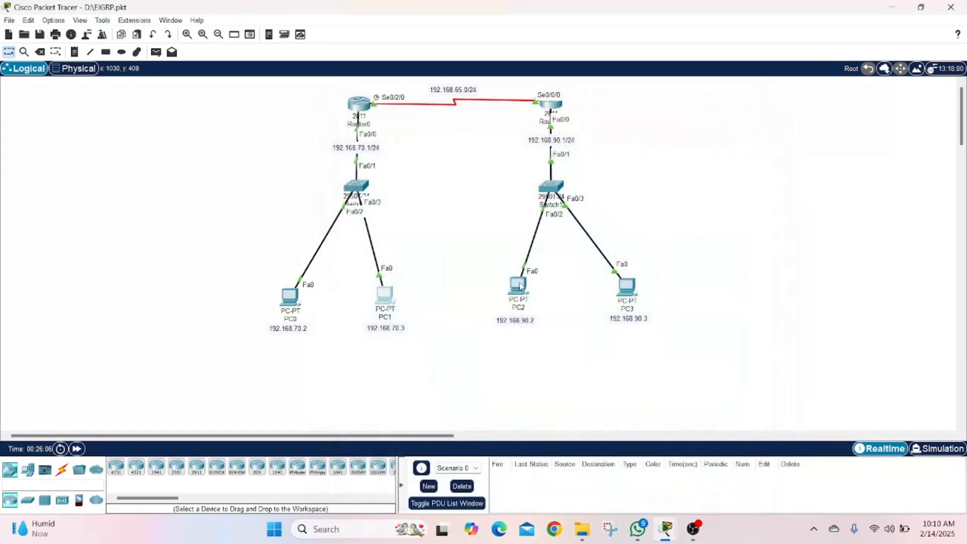
- Assign PC2 the static IPv4 address 192.168.90.2 with subnet mask 255.255.255.0
click(520, 286)
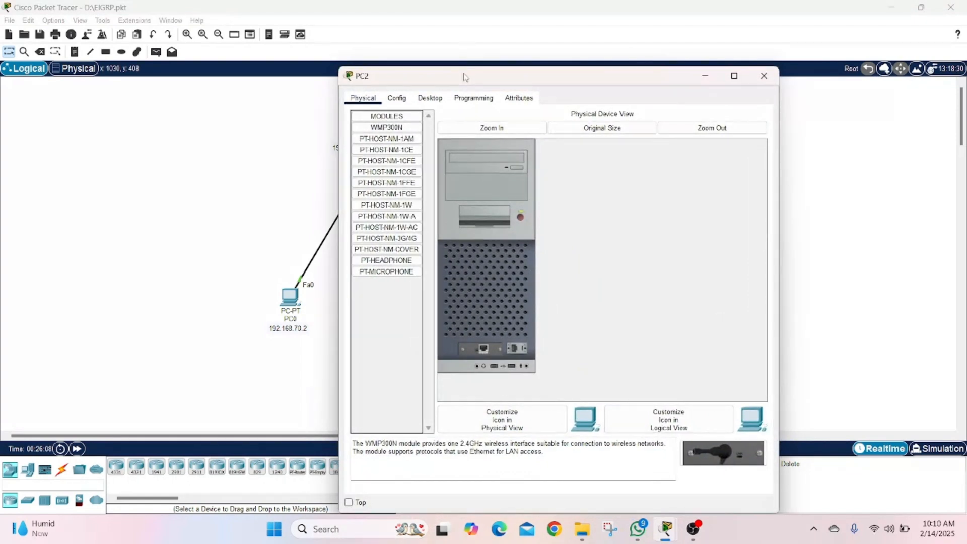
drag(467, 76, 244, 41)
click(208, 63)
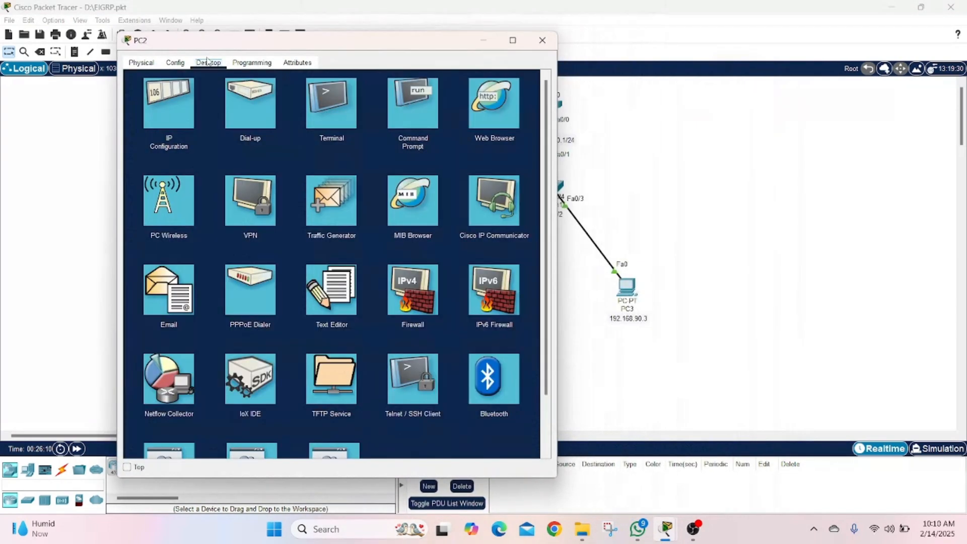
click(168, 97)
drag(328, 50, 251, 53)
click(275, 141)
text(192.168.)
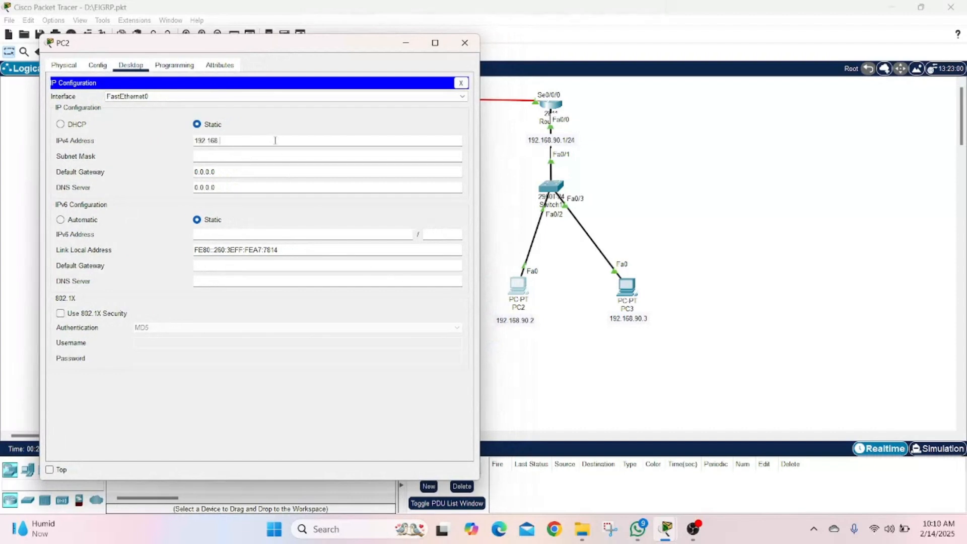
text(90.2)
click(266, 153)
- Set PC2's default gateway to 192.168.90.1 and close its configuration window
click(213, 171)
text(192.16)
key(BackSpace)
key(BackSpace)
key(BackSpace)
key(BackSpace)
key(BackSpace)
key(BackSpace)
key(BackSpace)
key(BackSpace)
key(BackSpace)
key(BackSpace)
key(BackSpace)
key(BackSpace)
key(BackSpace)
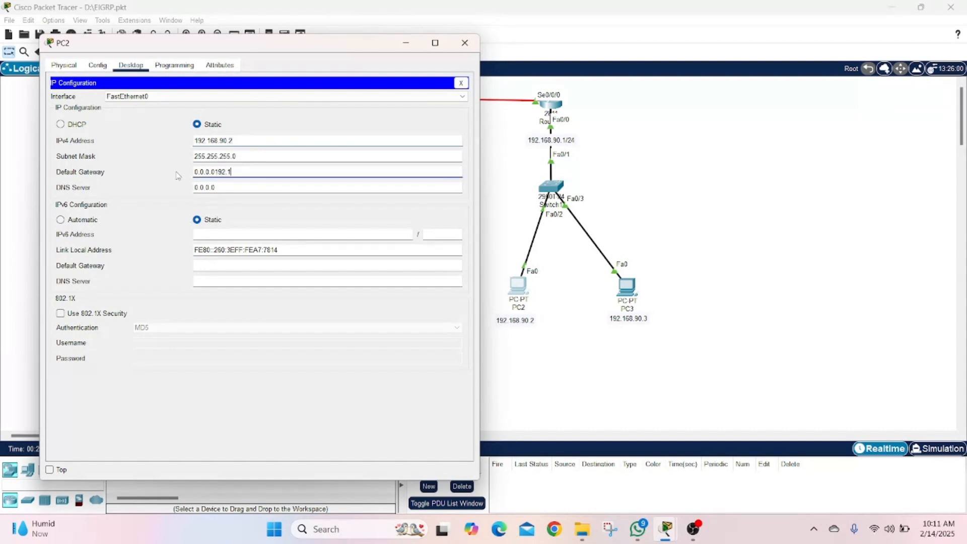
text(192.168.90.1)
click(459, 85)
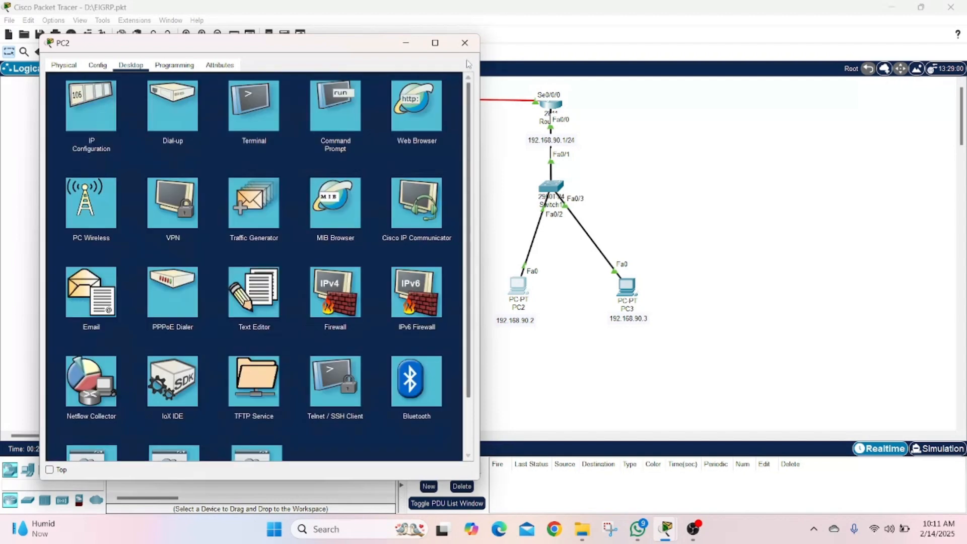
click(465, 42)
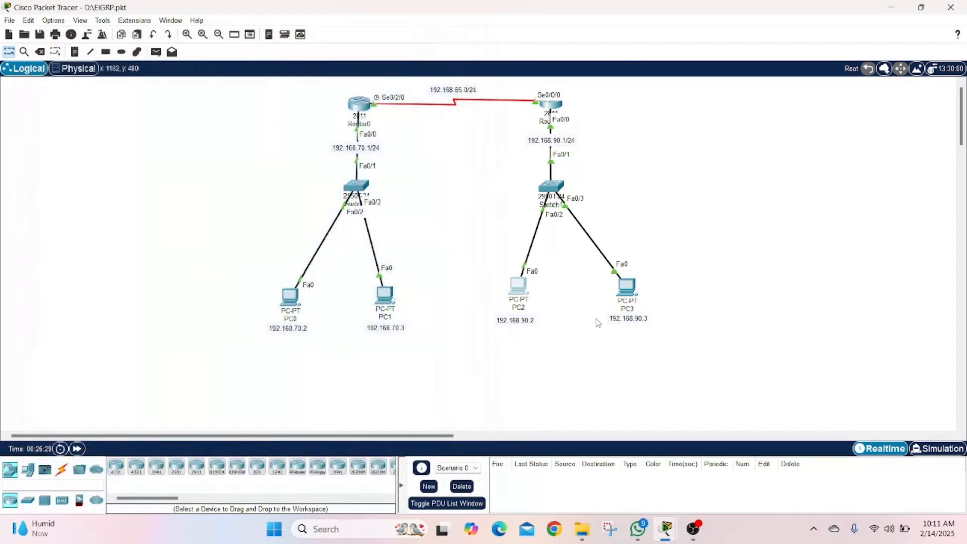
- Assign PC3 the static IPv4 address 192.168.90.3 with subnet mask 255.255.255.0
click(630, 287)
drag(463, 105, 257, 99)
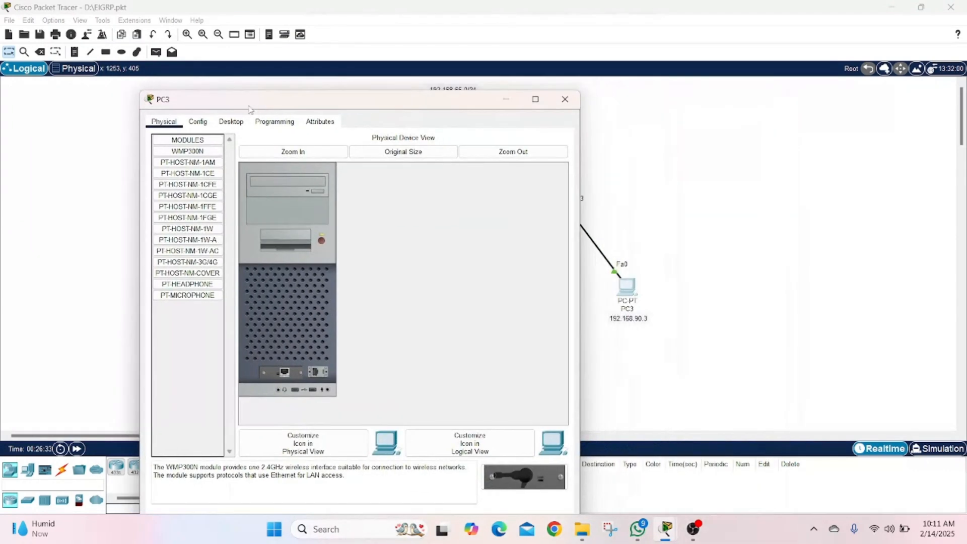
click(231, 122)
click(196, 167)
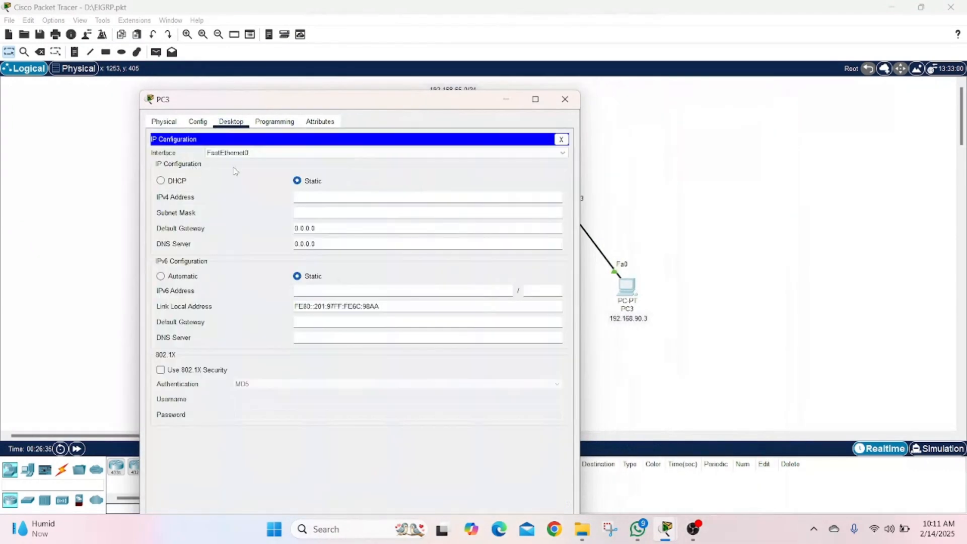
text(192.168.5)
text(0.3)
click(330, 212)
- Set PC3's default gateway to 192.168.90.1 and close its configuration window
click(313, 228)
text(192.168.90.1)
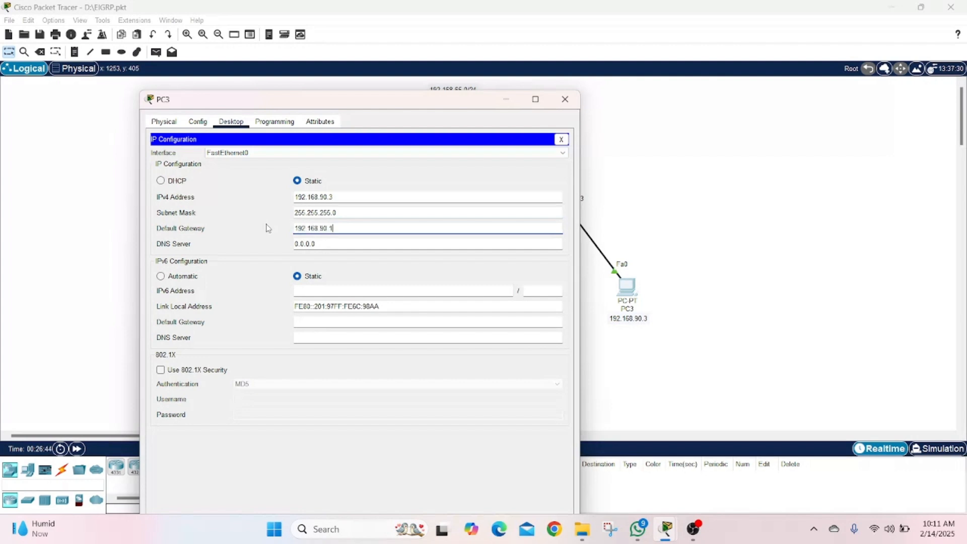
click(561, 139)
click(567, 100)
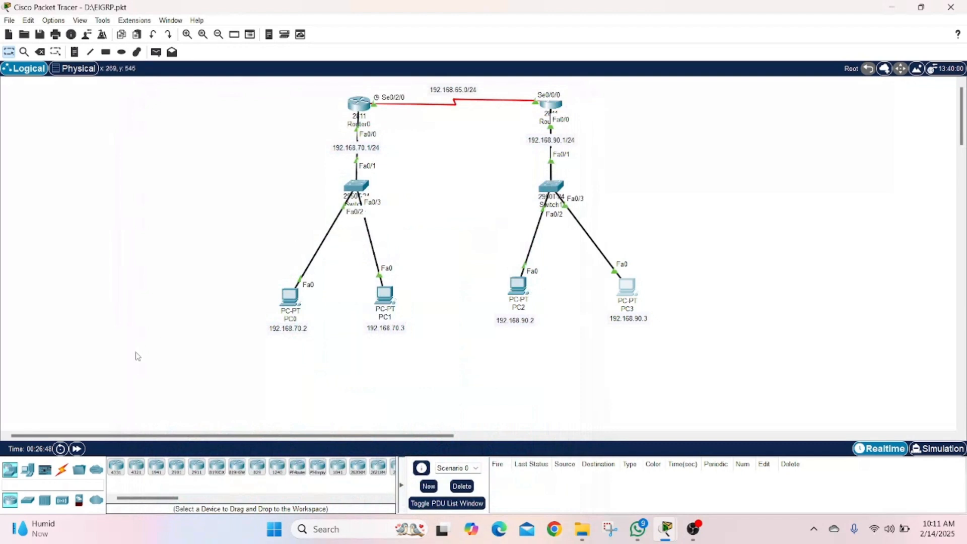
- Fast-forward the network's simulated time several times in Realtime mode
click(77, 448)
click(77, 449)
click(77, 449)
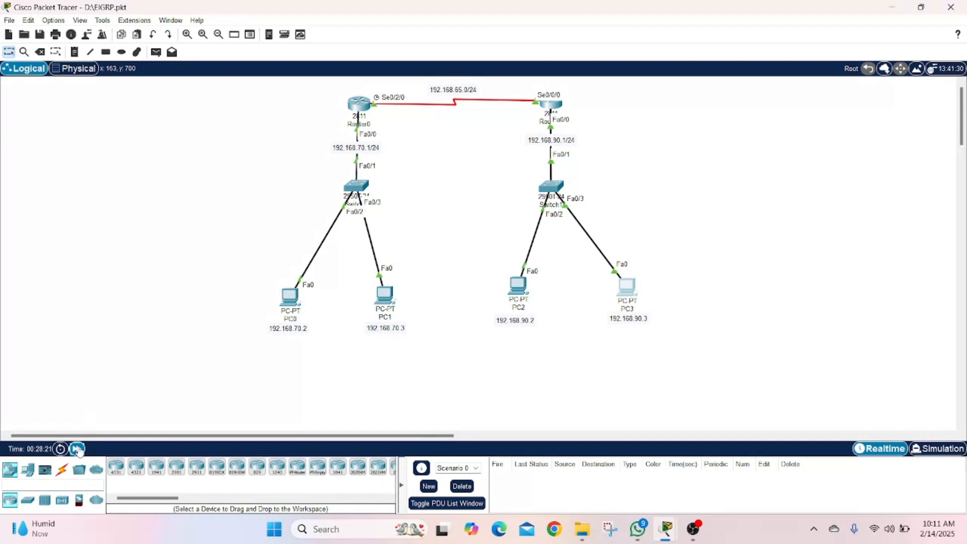
click(77, 449)
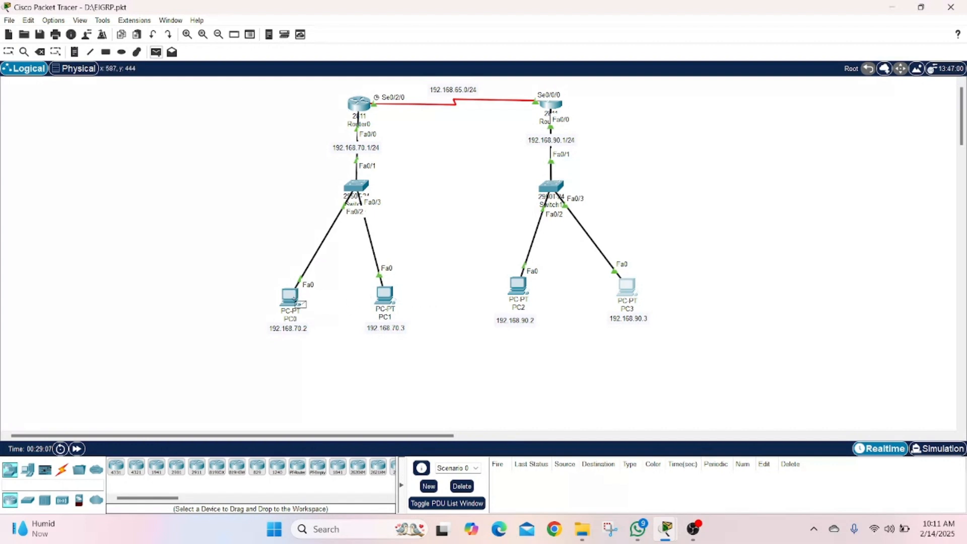
- Send simple PDUs from PC0 to PC3 and from PC1 to PC2 to test connectivity between the two LANs
click(296, 301)
click(629, 294)
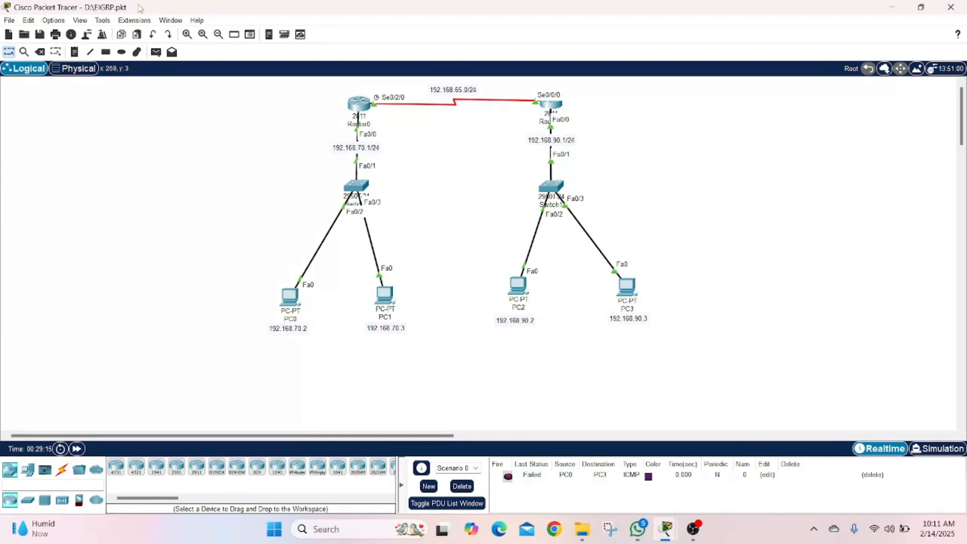
click(154, 56)
click(386, 294)
click(518, 289)
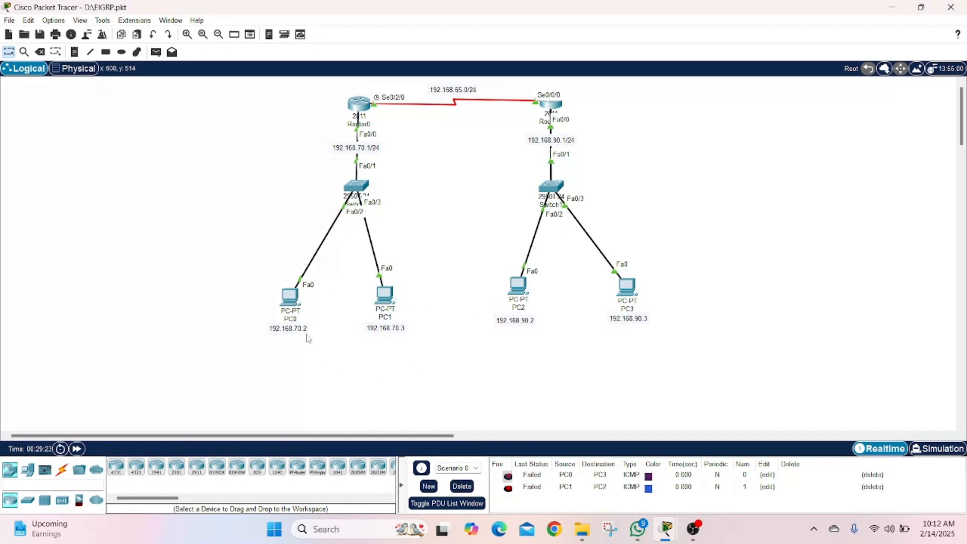
- Ping 192.168.90.3 from PC0's Command Prompt and close the PC's window
click(292, 302)
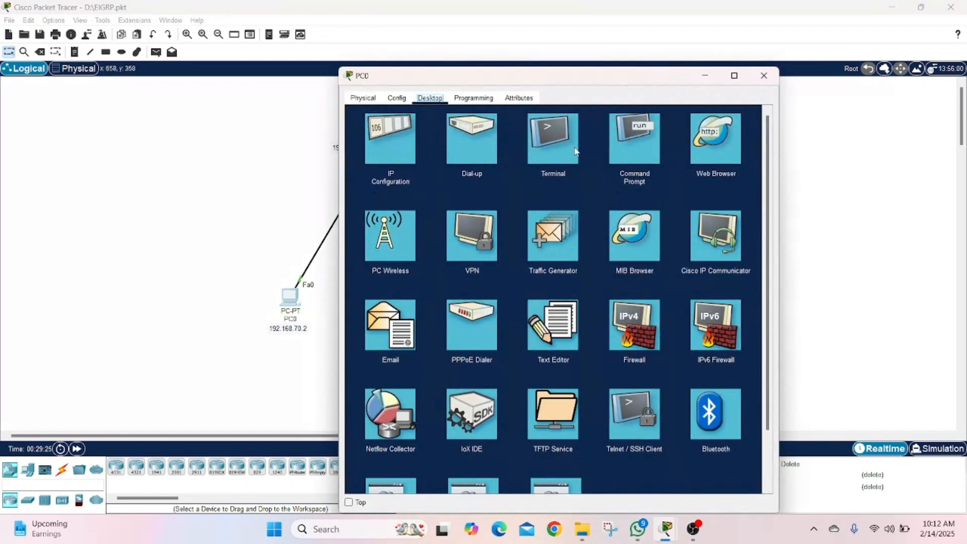
click(576, 151)
click(760, 118)
click(650, 140)
drag(612, 78, 450, 84)
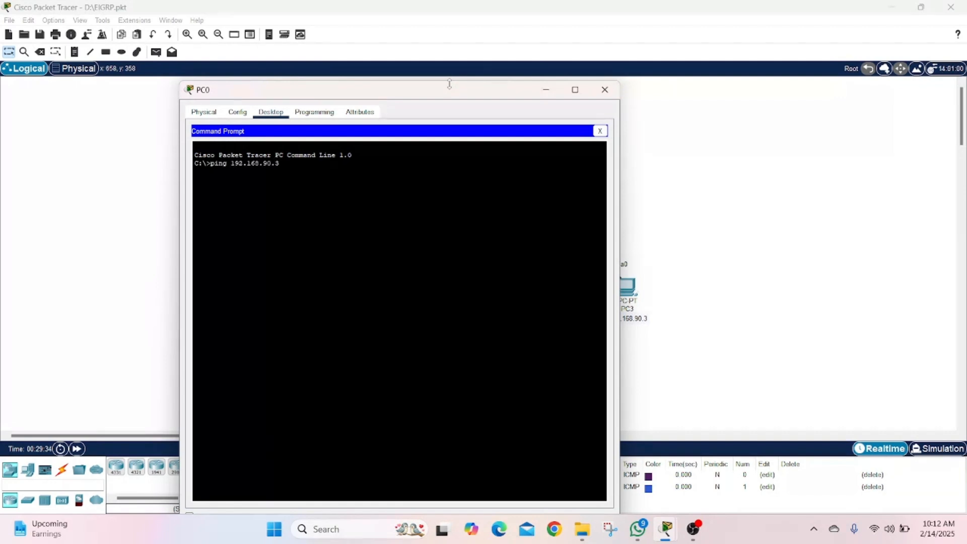
key(Return)
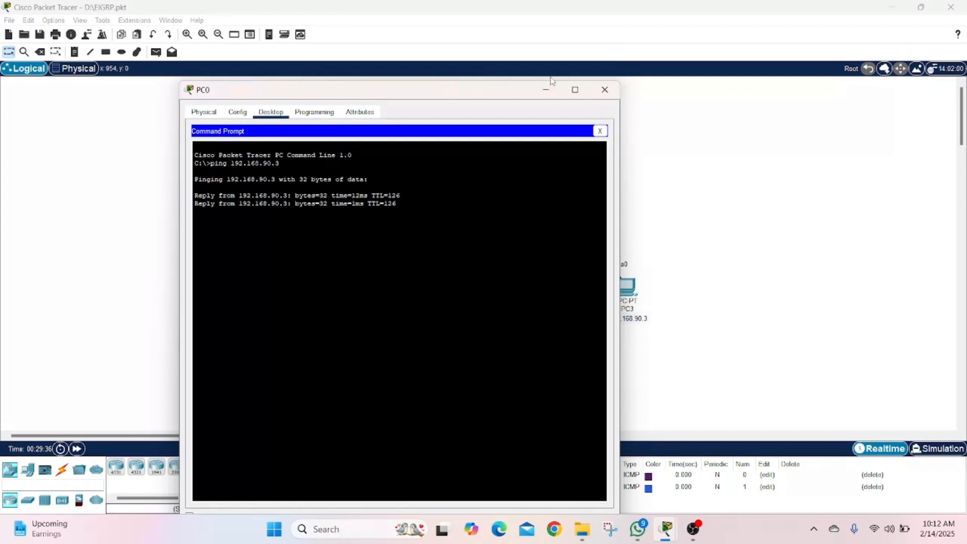
click(610, 92)
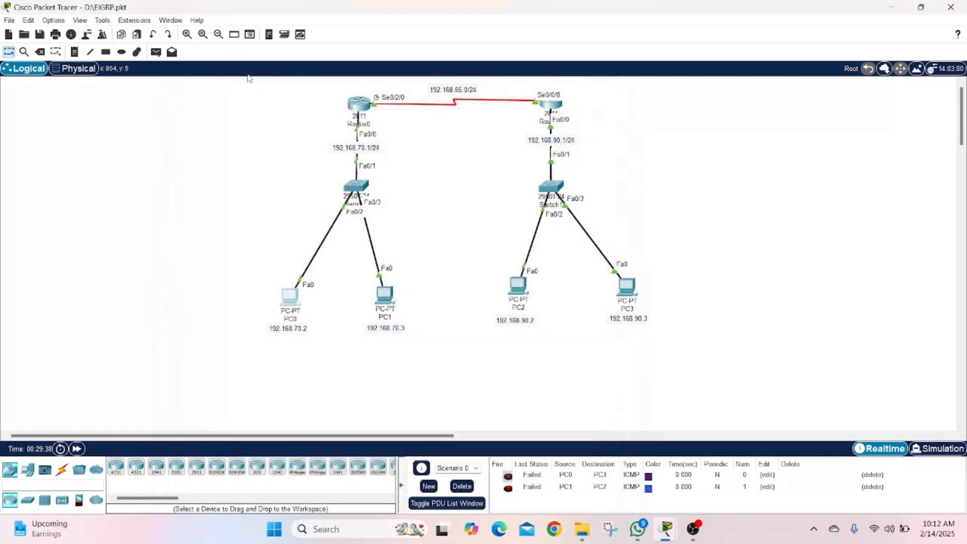
- Send another simple PDU from PC1 to PC2 to retest connectivity
click(156, 51)
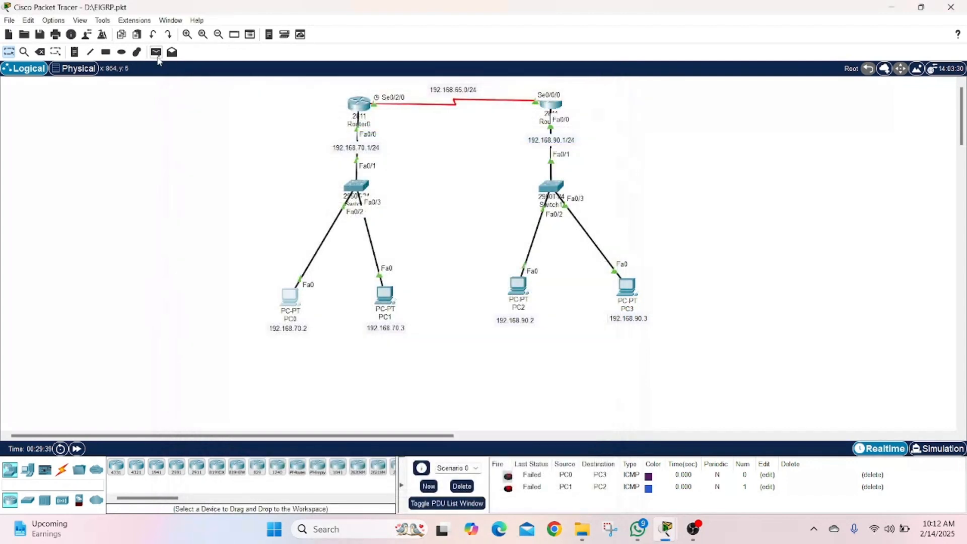
click(390, 300)
click(518, 285)
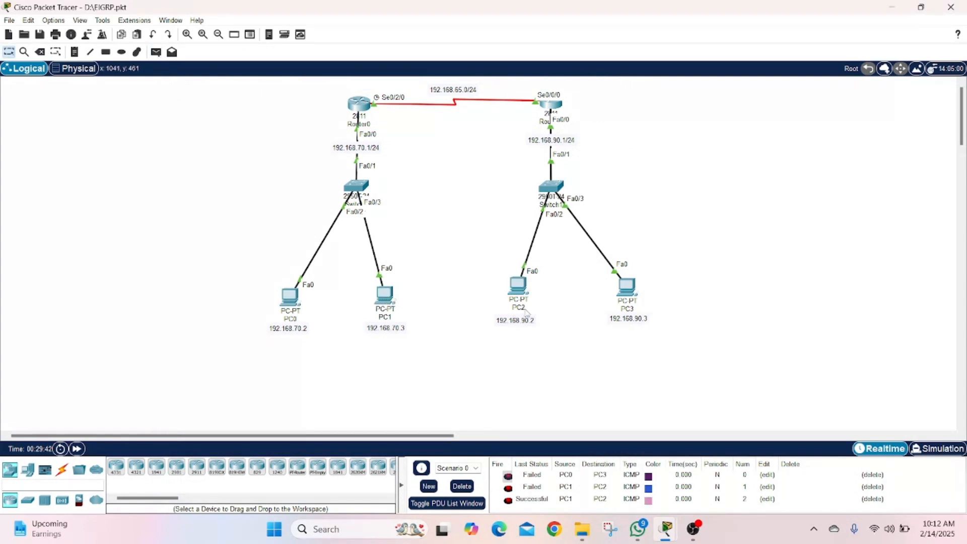
- Send simple PDUs from PC0 to PC3 and from PC0 to PC2, and check their statuses in the PDU list
click(156, 52)
click(293, 315)
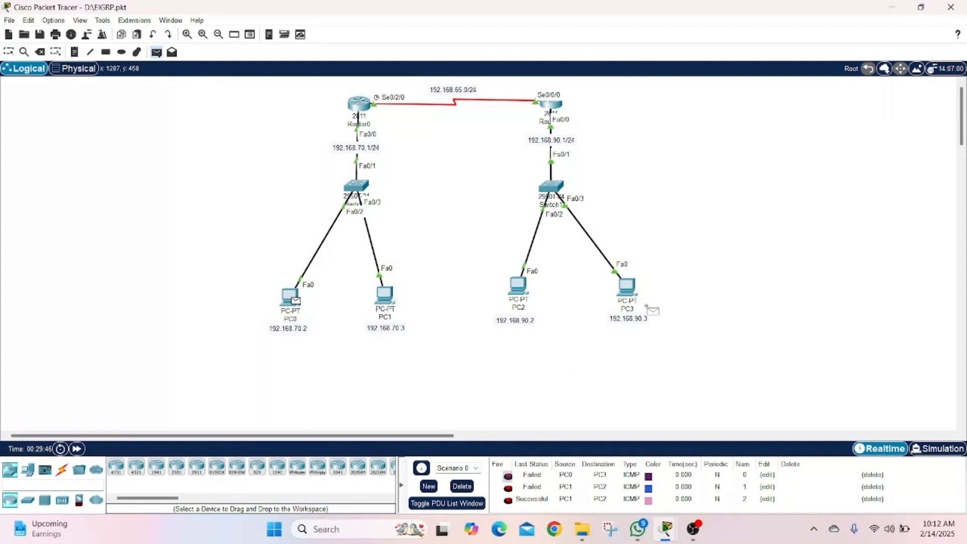
click(627, 286)
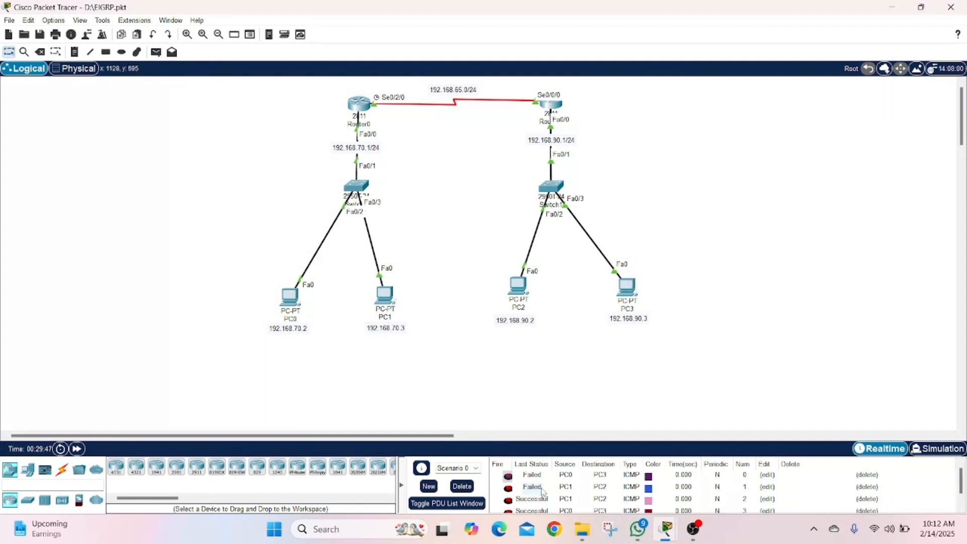
click(155, 53)
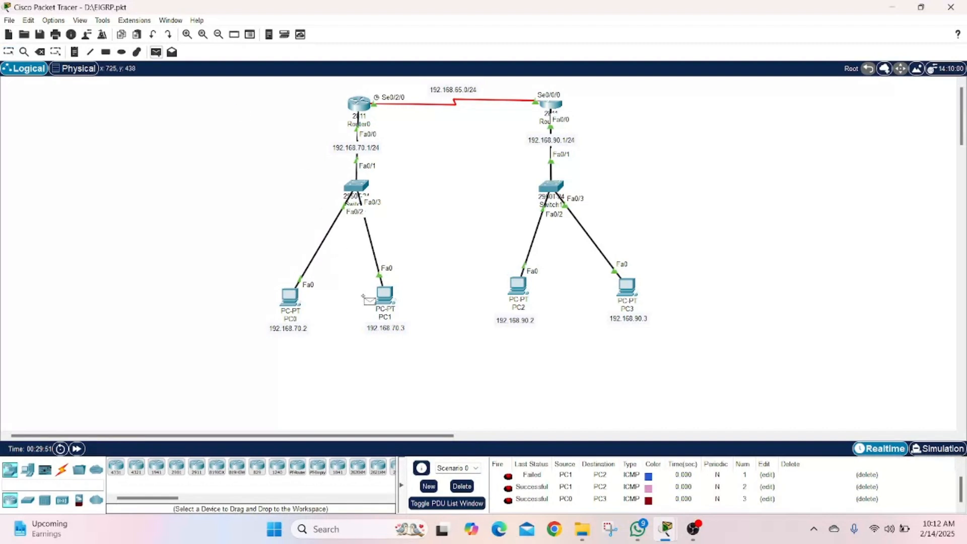
click(301, 297)
click(516, 285)
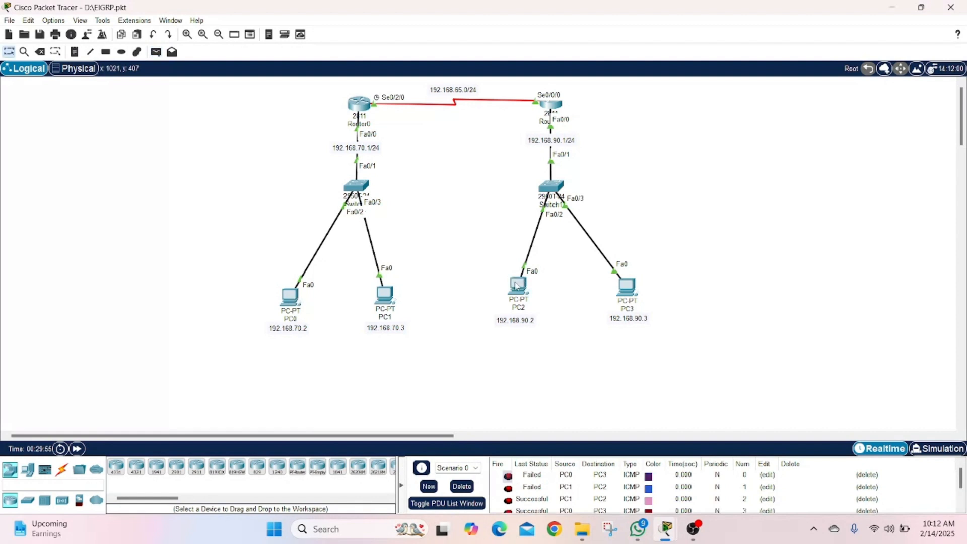
scroll(558, 492, down, 2)
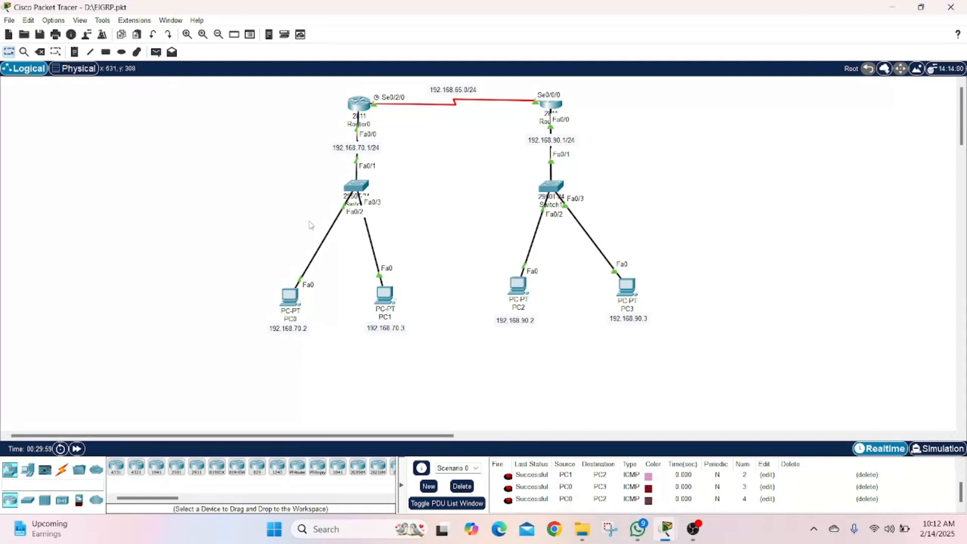
- Send a simple PDU from PC1 to PC3 to test connectivity between the two LANs
click(157, 53)
click(387, 294)
click(632, 292)
- Repeat the connectivity tests with simple PDUs from PC0 to PC2 and from PC1 to PC3
click(160, 55)
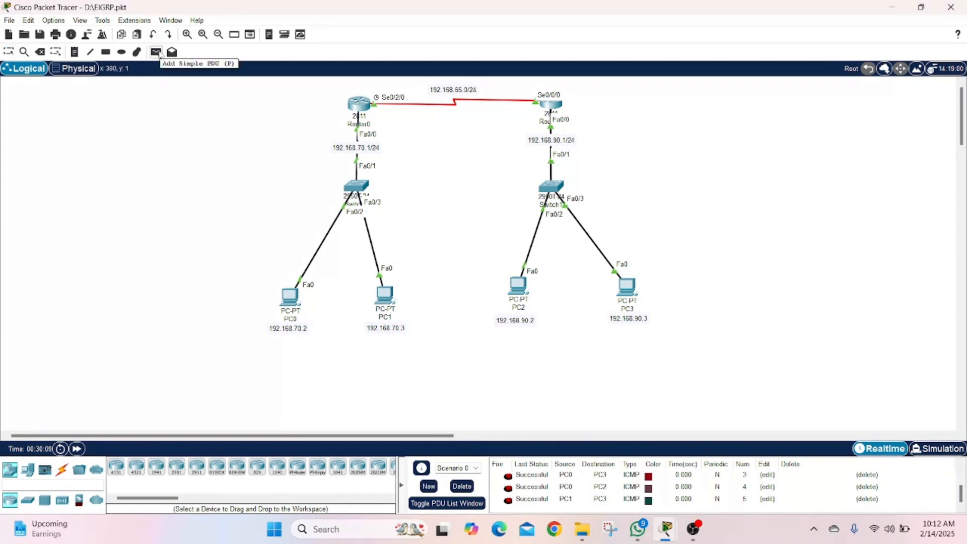
click(290, 296)
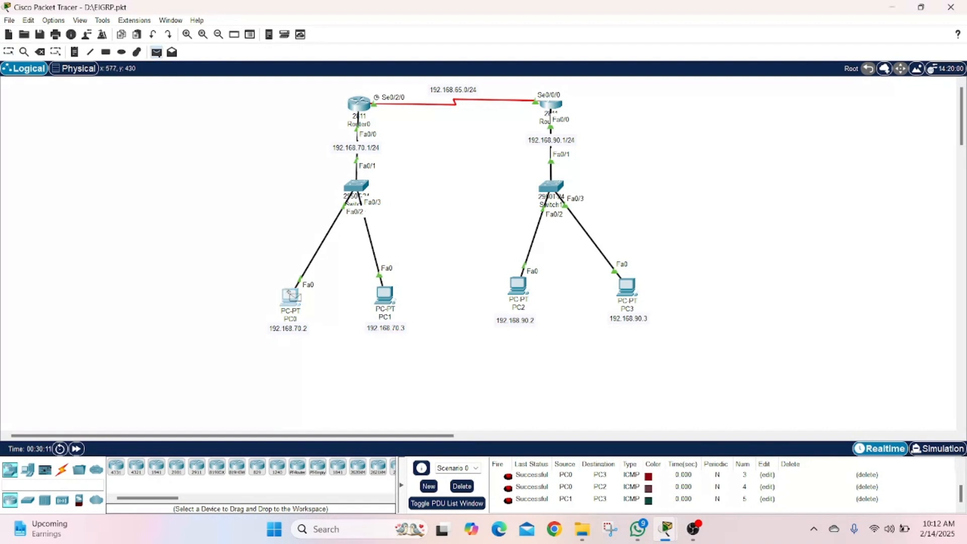
click(517, 285)
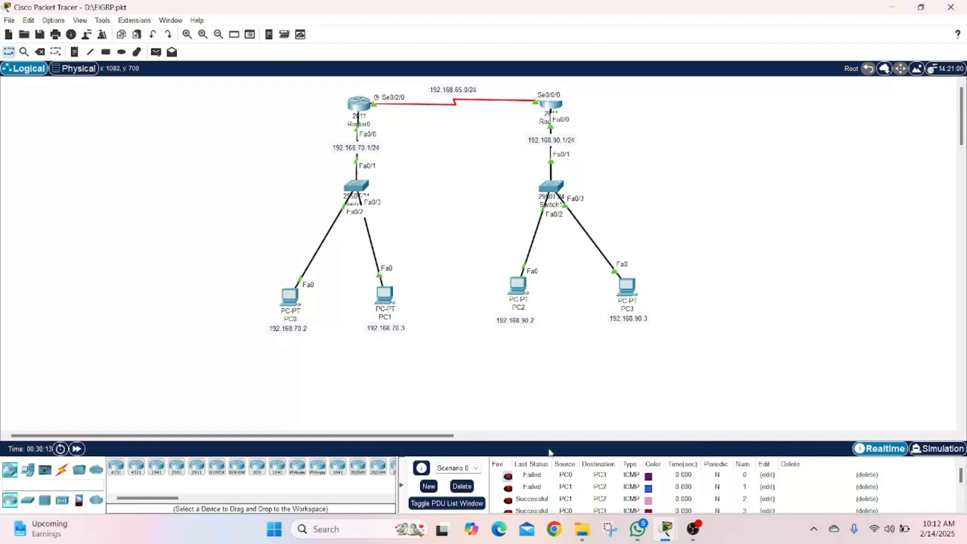
scroll(558, 477, down, 2)
click(155, 52)
click(384, 295)
click(632, 304)
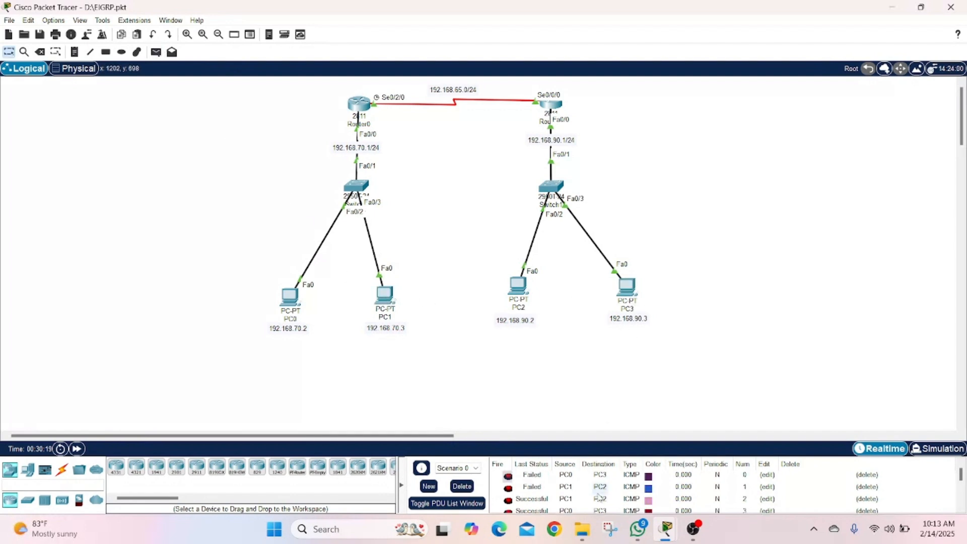